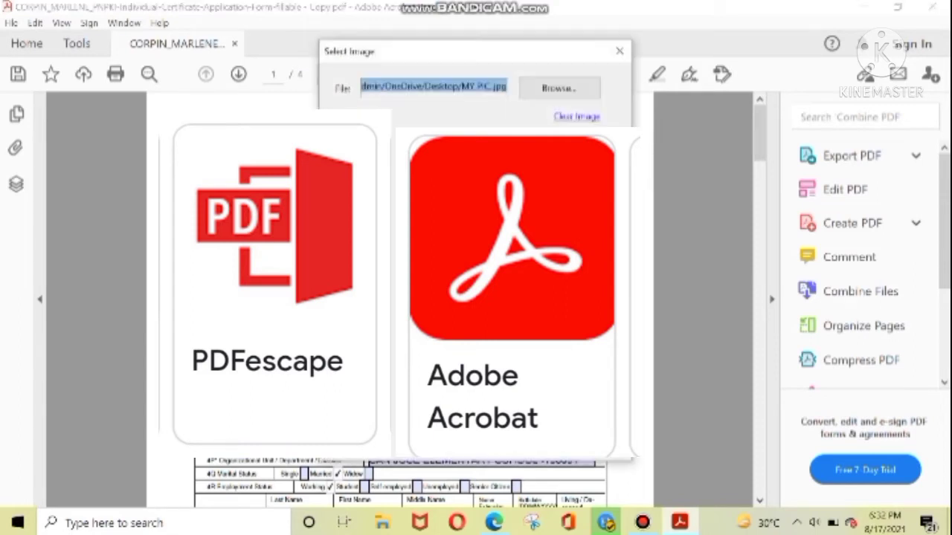
pyautogui.press('Return')
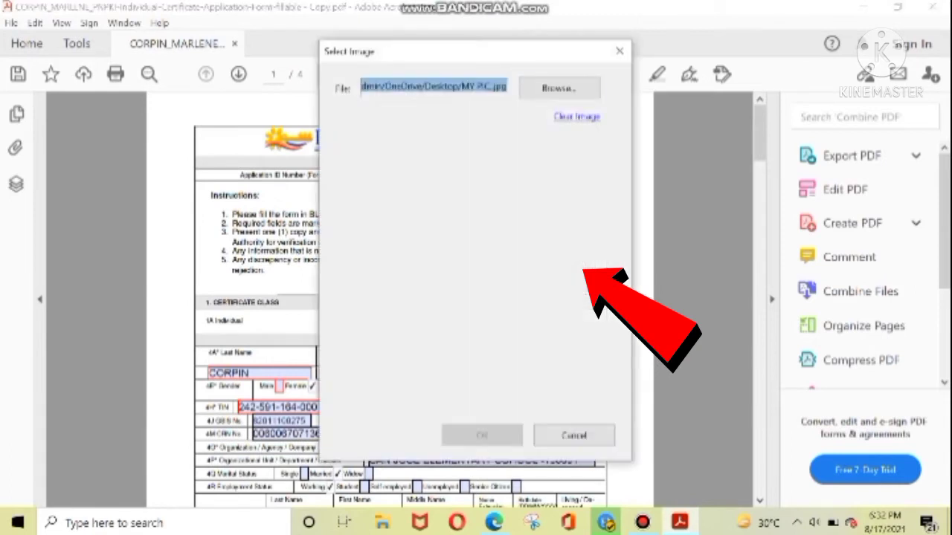
pyautogui.press('Escape')
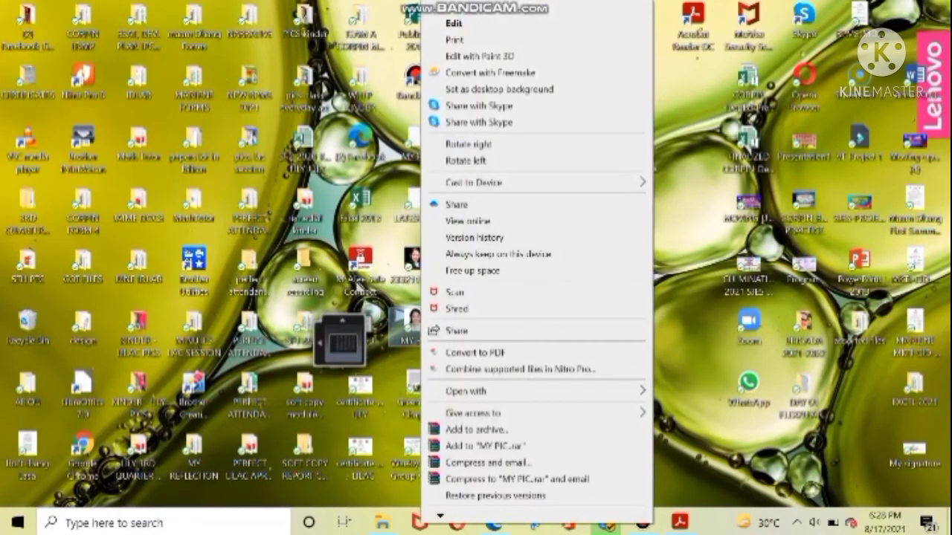
# Open the MY PIC desktop image in Paint and resize it to 25 percent with the aspect ratio maintained
pyautogui.moveTo(491, 390)
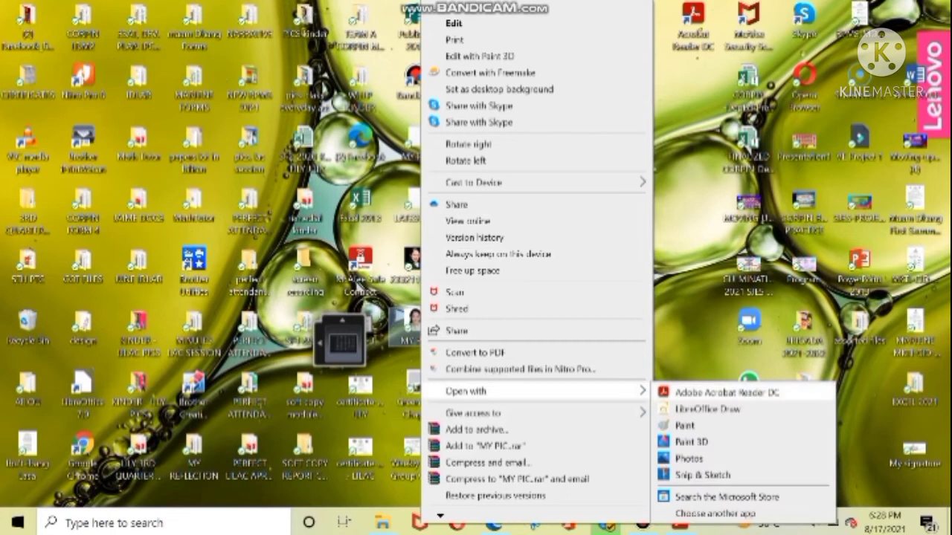
pyautogui.click(684, 425)
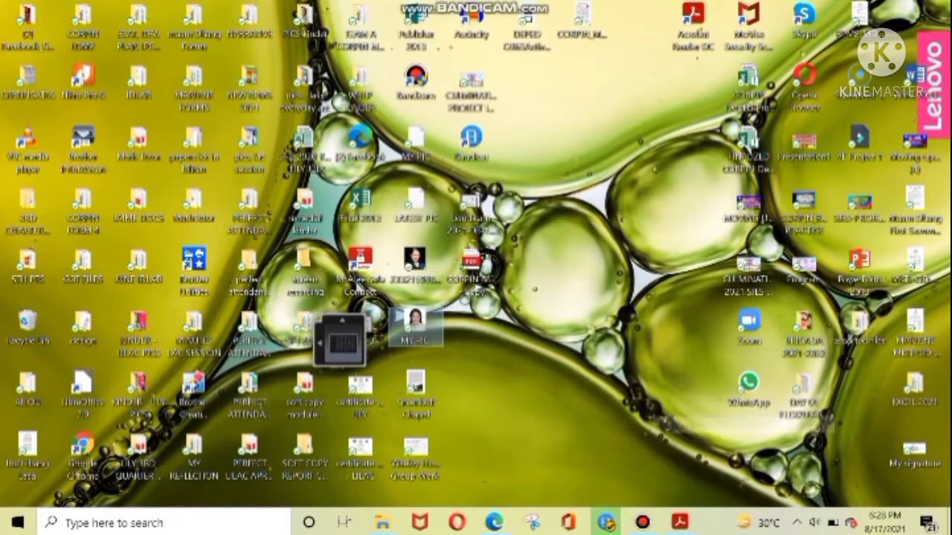
pyautogui.click(130, 59)
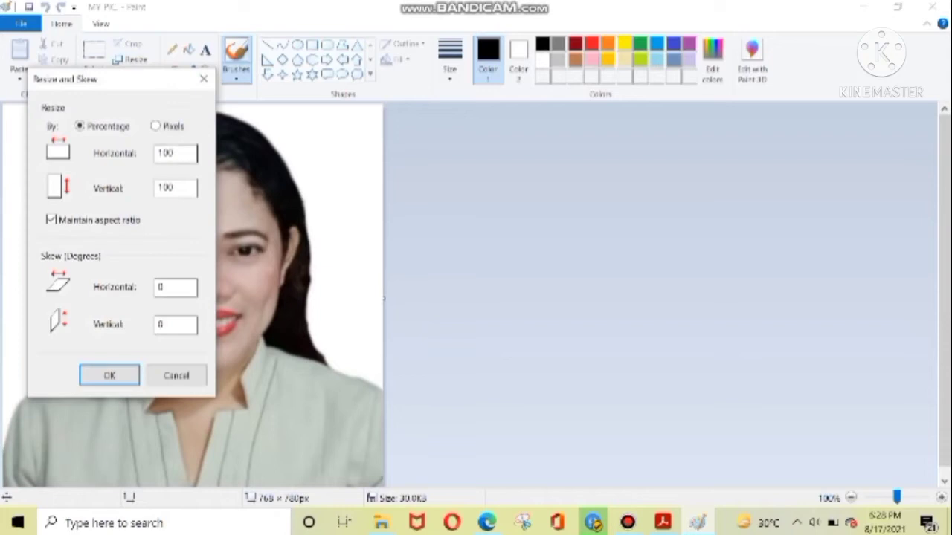
pyautogui.press('BackSpace')
pyautogui.press('BackSpace')
pyautogui.press('BackSpace')
pyautogui.write('25')
pyautogui.click(109, 376)
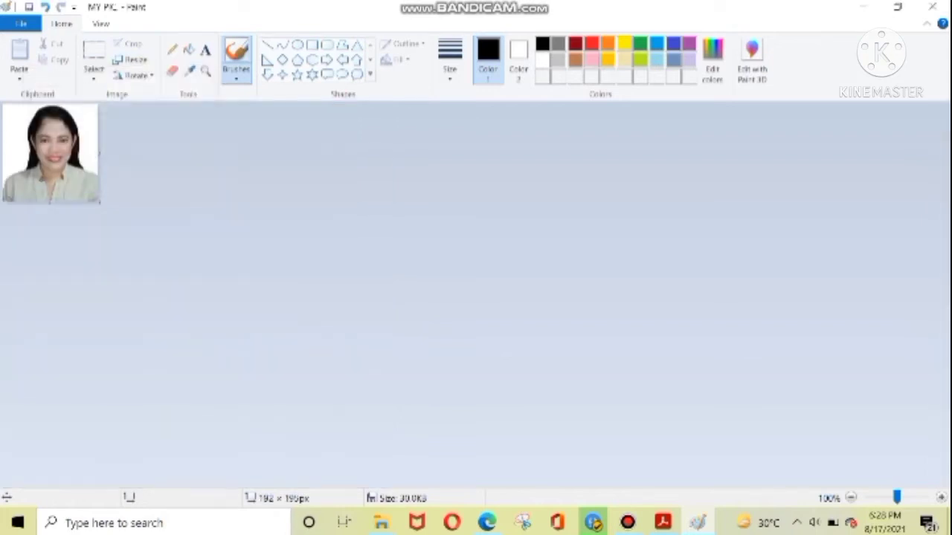
# Save the resized photo as a JPEG named MY PIC01 in the Pictures folder
pyautogui.click(21, 23)
pyautogui.moveTo(46, 147)
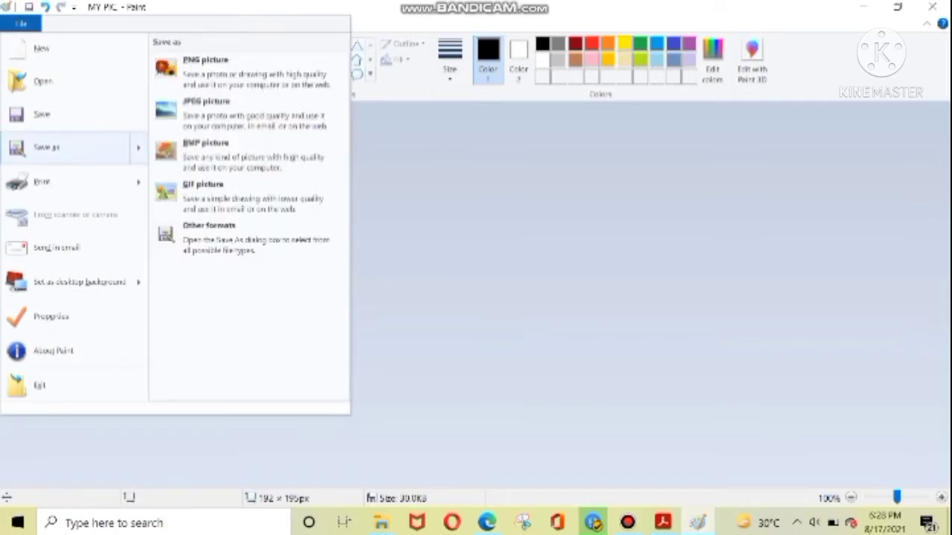
pyautogui.click(201, 182)
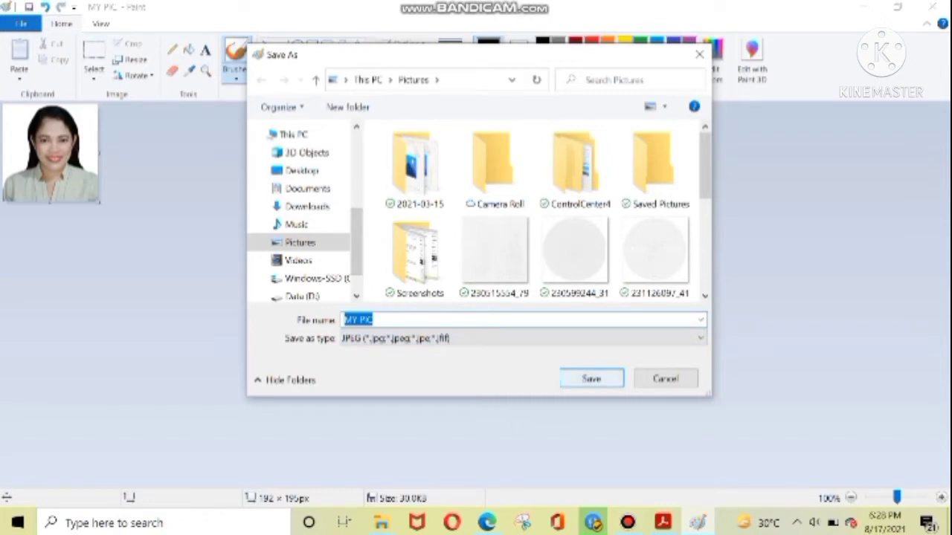
pyautogui.press('End')
pyautogui.write('01')
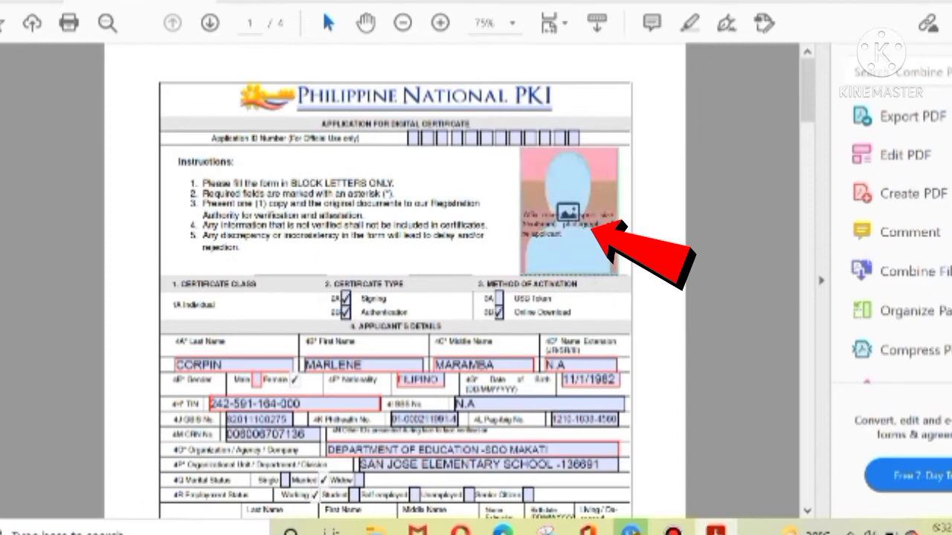
# In Acrobat Reader, insert the MY PIC1 image from the Pictures folder into the applicant photo field on page 1
pyautogui.click(550, 239)
pyautogui.click(577, 39)
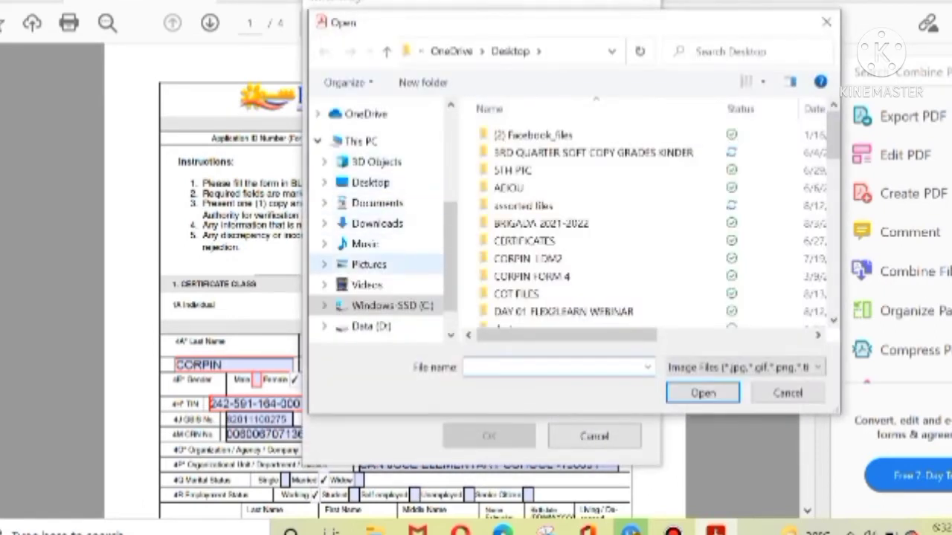
pyautogui.click(369, 264)
pyautogui.scroll(-5, 635, 223)
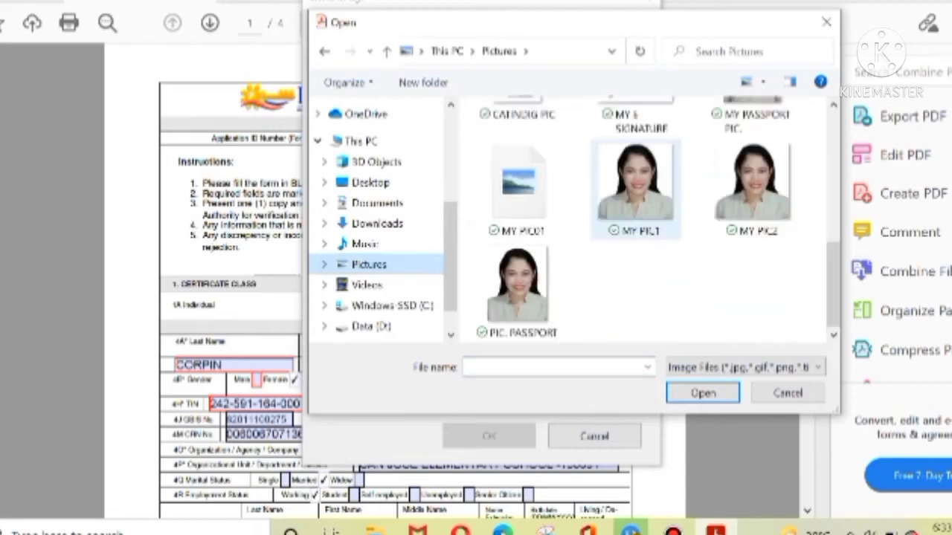
pyautogui.click(636, 182)
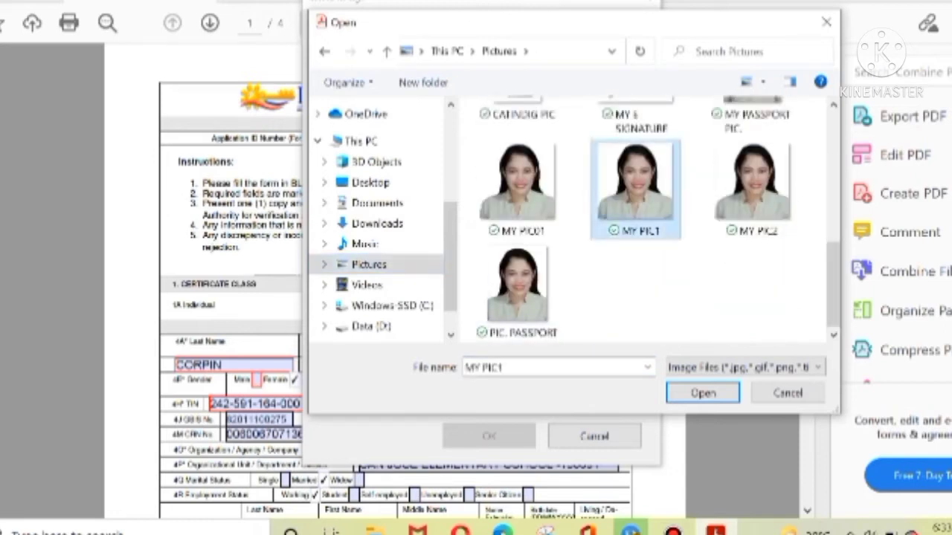
pyautogui.press('Return')
pyautogui.press('Return')
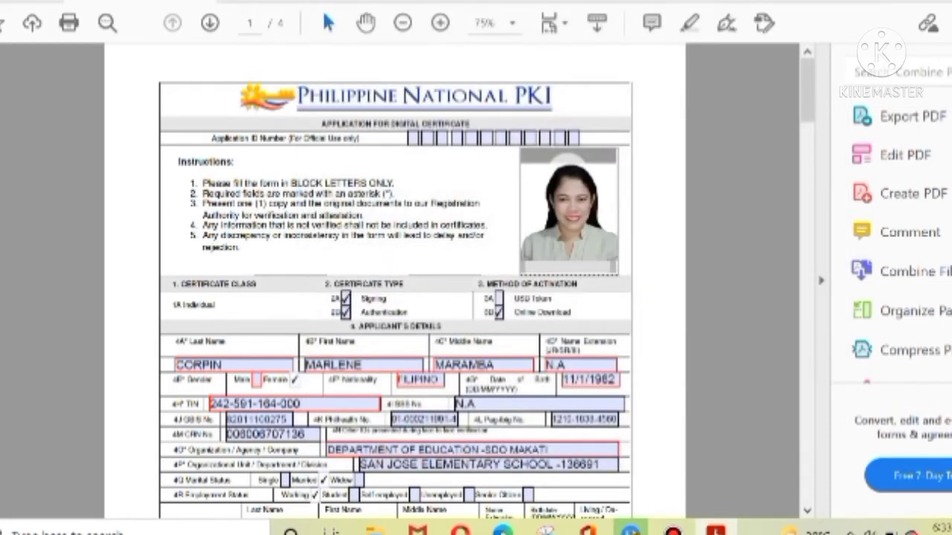
# Insert the MY E SIGNATURE image from Pictures into the signature field of the Declaration section on page 2
pyautogui.scroll(-15, 394, 282)
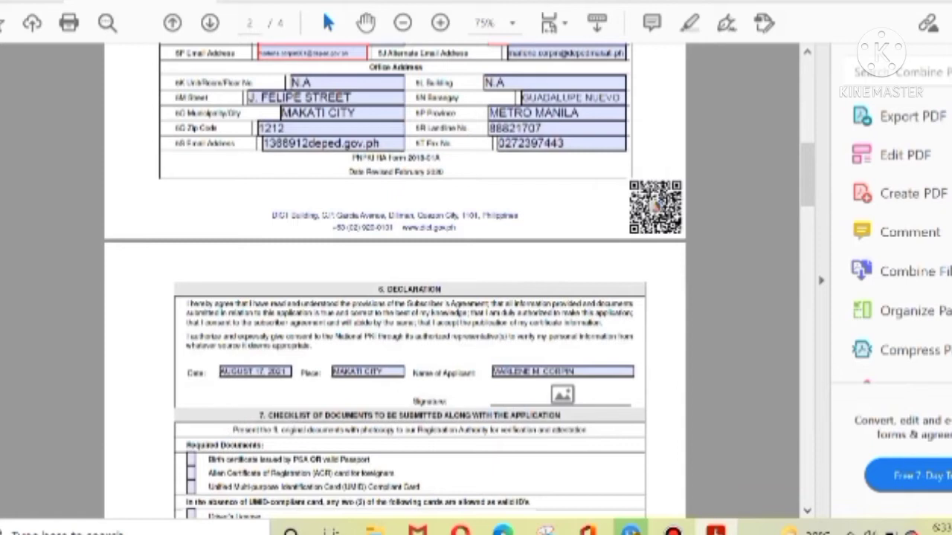
pyautogui.click(562, 394)
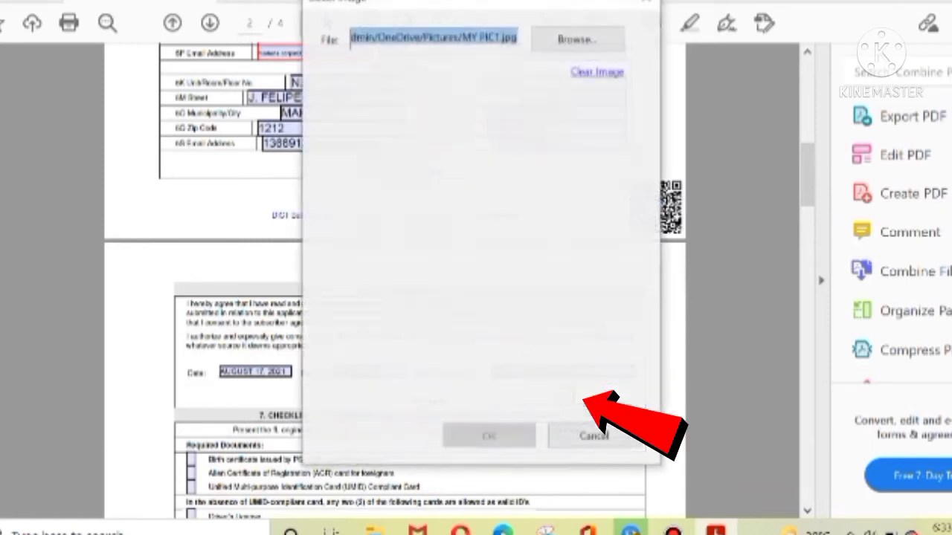
pyautogui.click(576, 39)
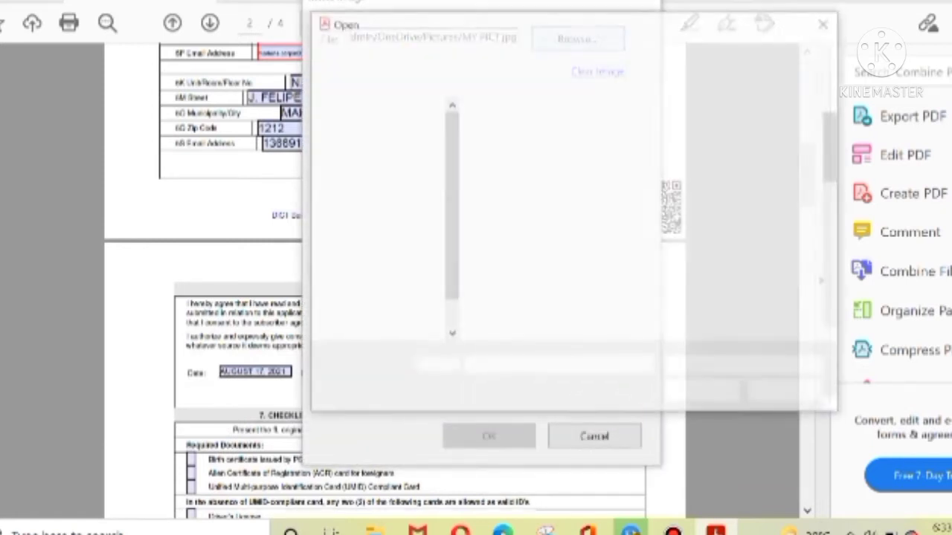
pyautogui.click(369, 265)
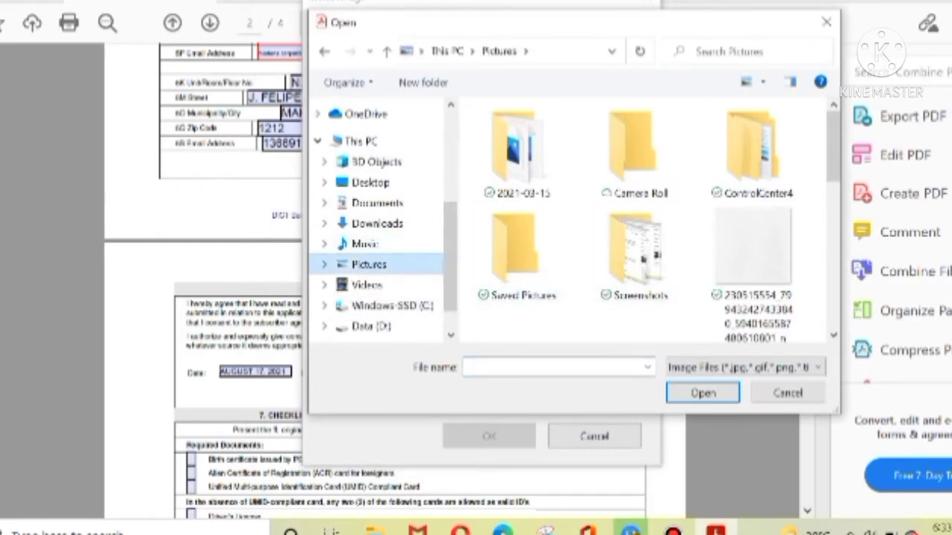
pyautogui.scroll(-5, 636, 223)
pyautogui.click(636, 183)
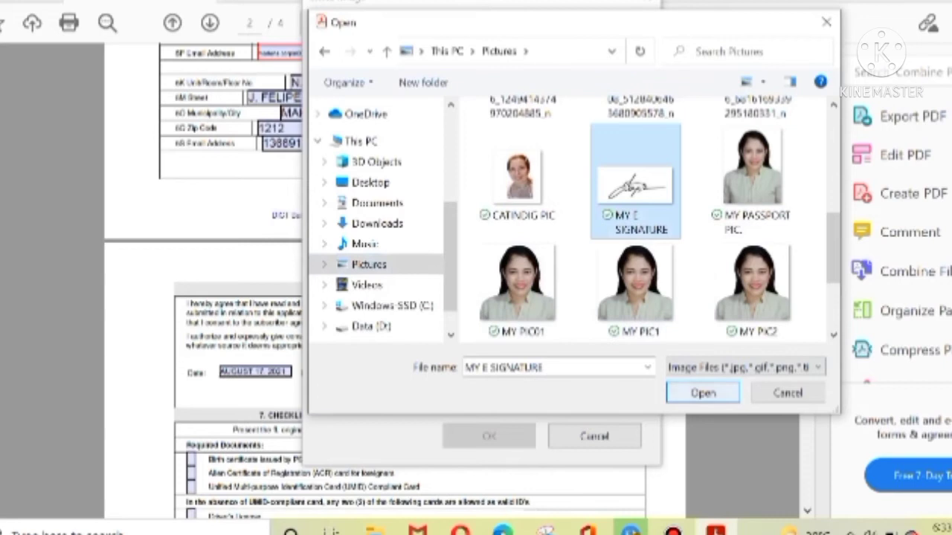
pyautogui.press('Return')
# Insert the MY E SIGNATURE image from Pictures into the Subscriber Agreement's signature field on page 4
pyautogui.scroll(-10, 394, 282)
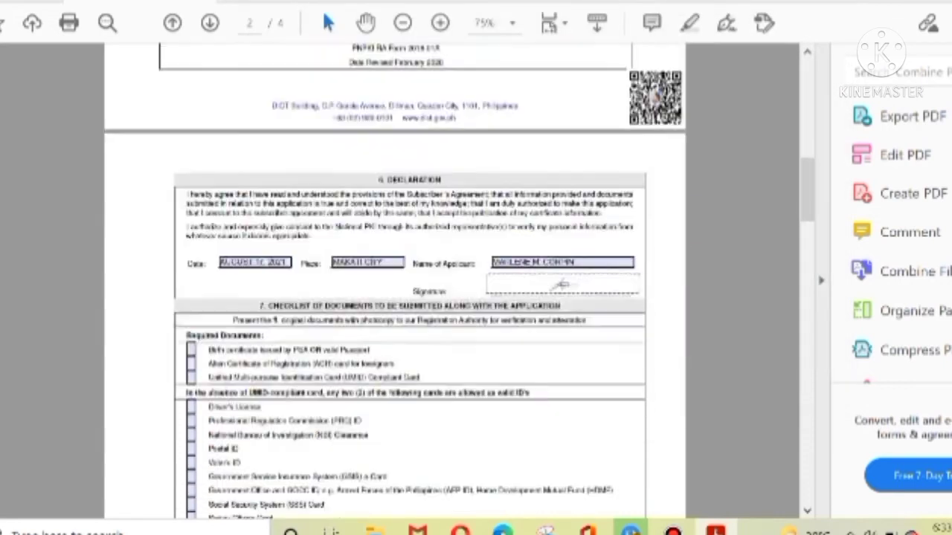
pyautogui.scroll(-15, 394, 283)
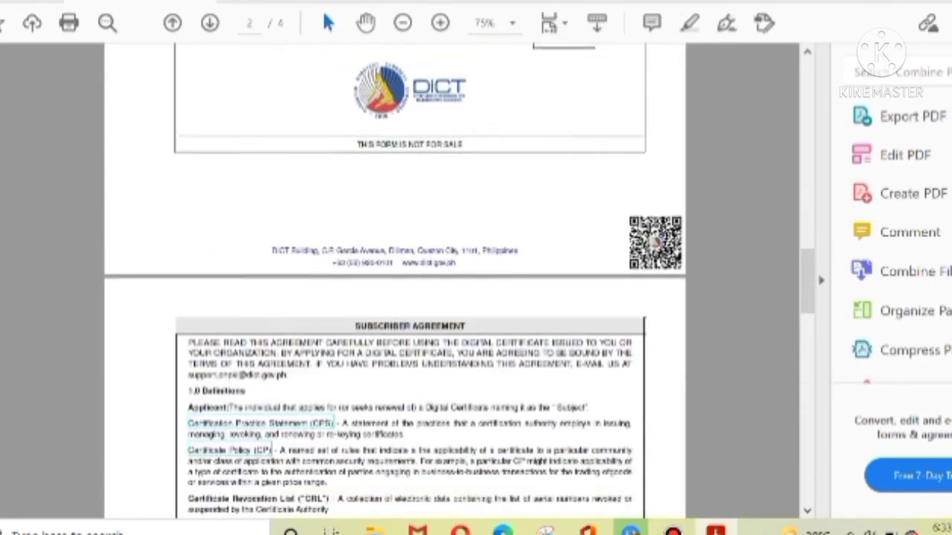
pyautogui.scroll(-15, 394, 283)
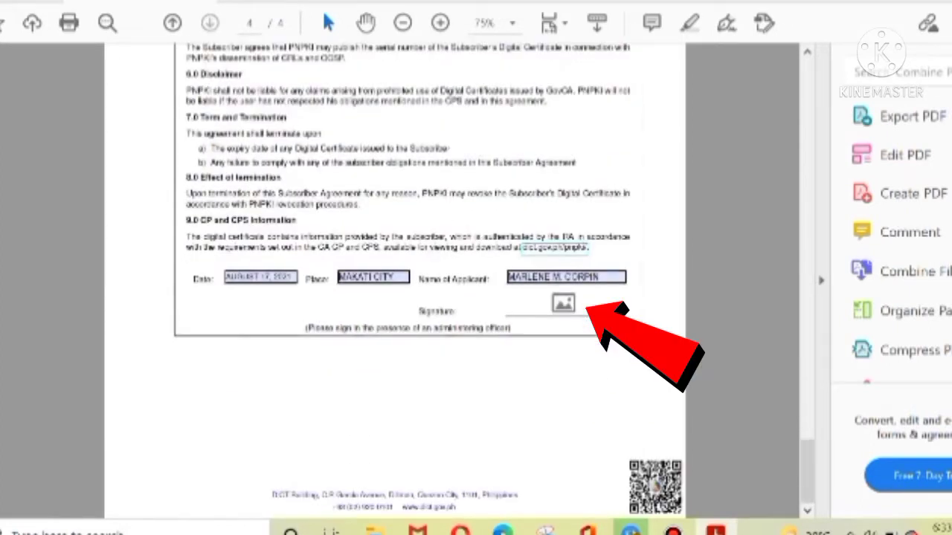
pyautogui.click(562, 302)
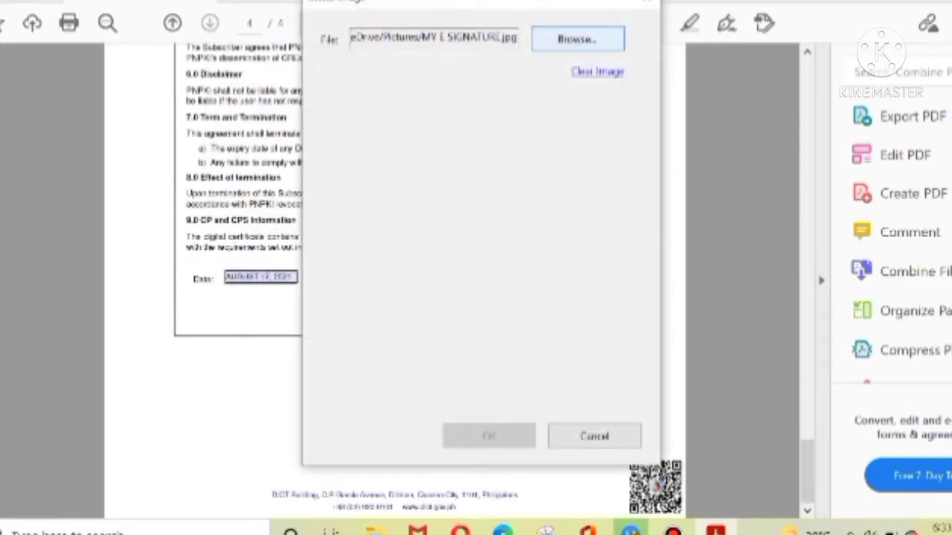
pyautogui.click(574, 38)
pyautogui.click(368, 263)
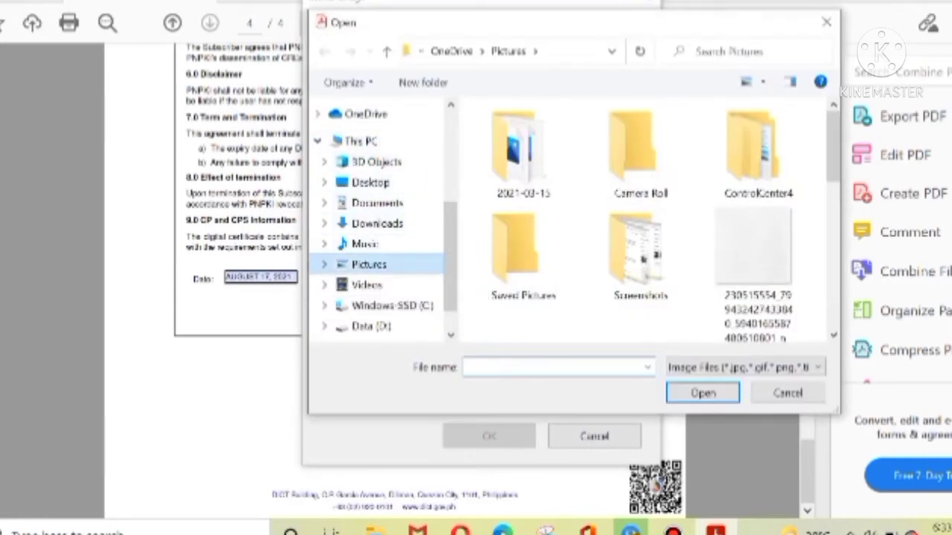
pyautogui.scroll(-6, 635, 223)
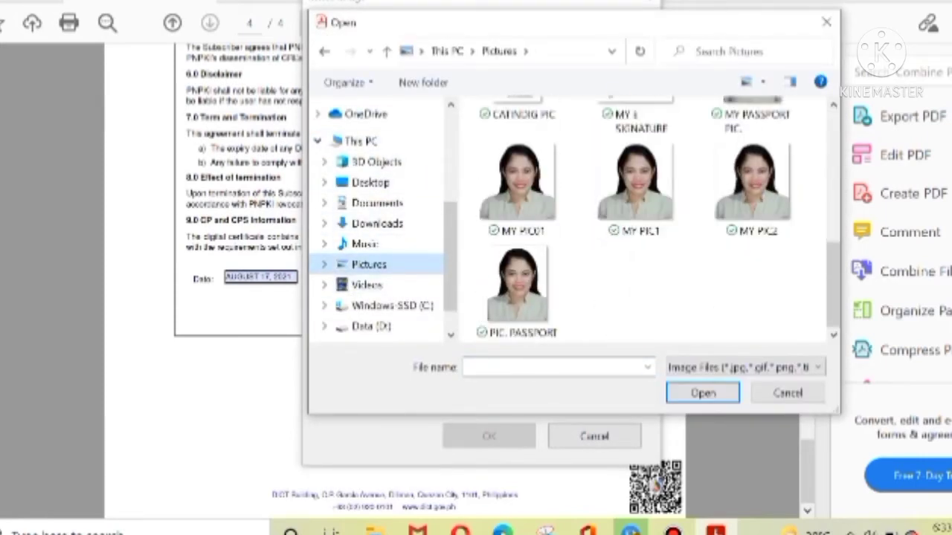
pyautogui.scroll(3, 636, 171)
pyautogui.click(636, 303)
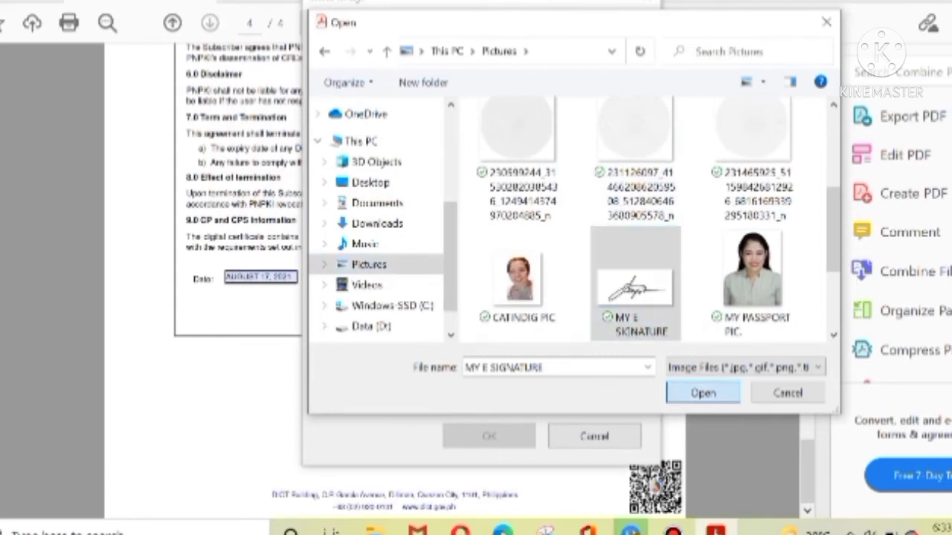
pyautogui.click(703, 392)
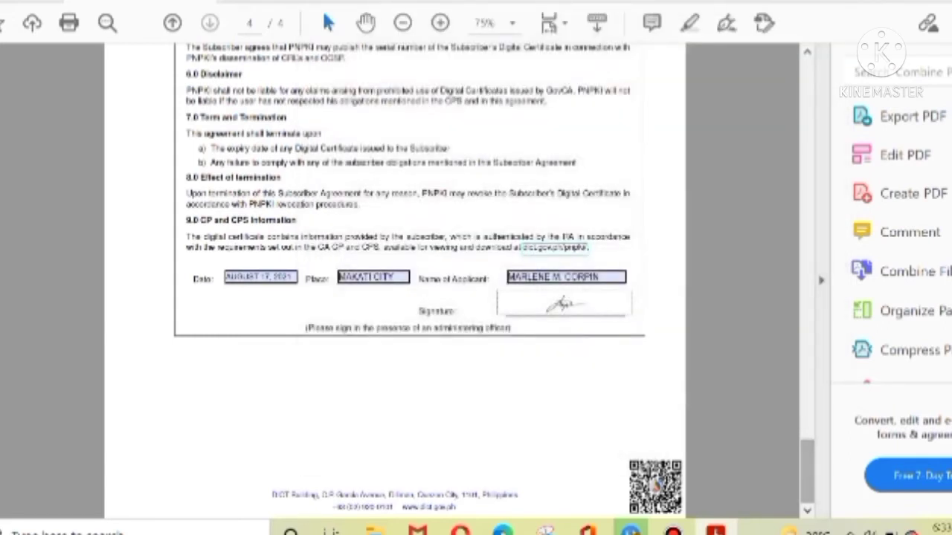
# Review the filled-in form from page 1 to page 4, checking the photo, applicant details, contact details and both signatures
pyautogui.scroll(10, 394, 283)
pyautogui.scroll(15, 394, 282)
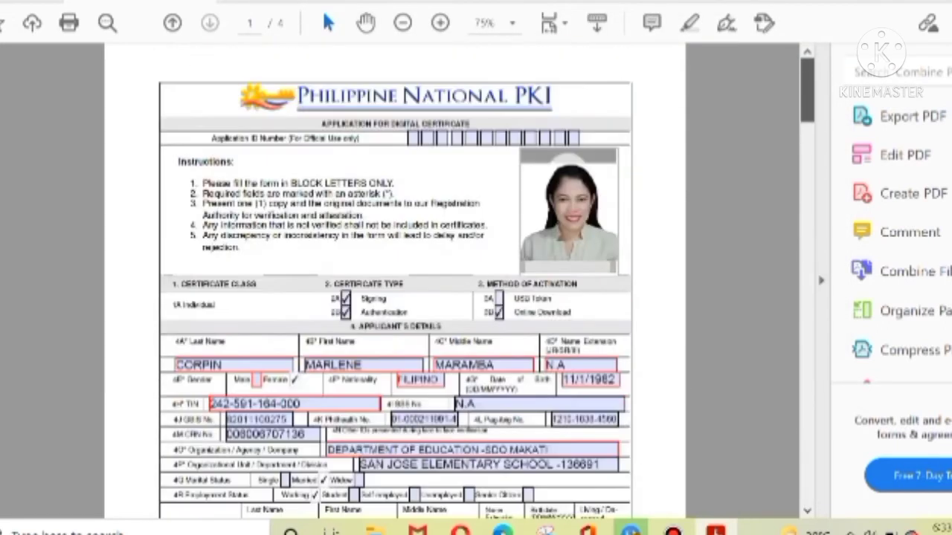
pyautogui.scroll(-5, 394, 282)
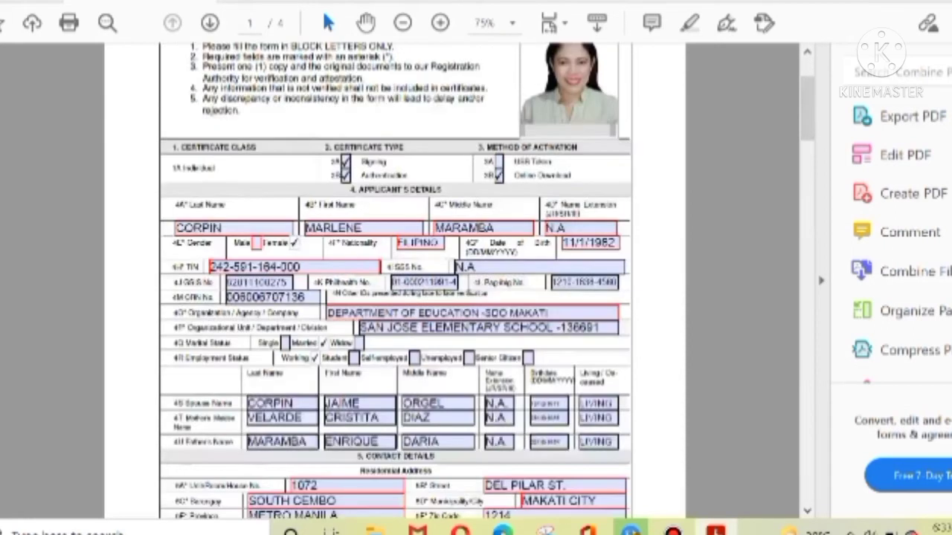
pyautogui.scroll(-4, 394, 283)
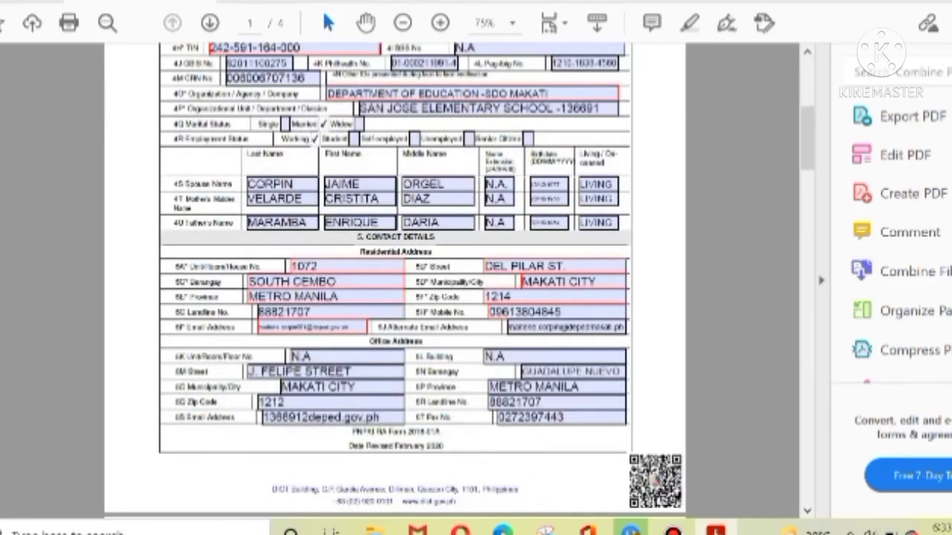
pyautogui.scroll(-8, 394, 282)
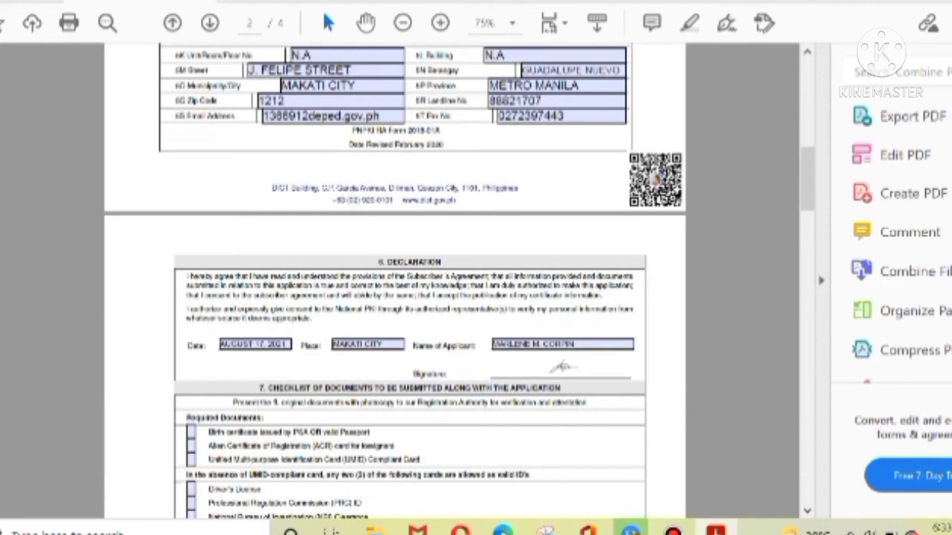
pyautogui.scroll(9, 394, 283)
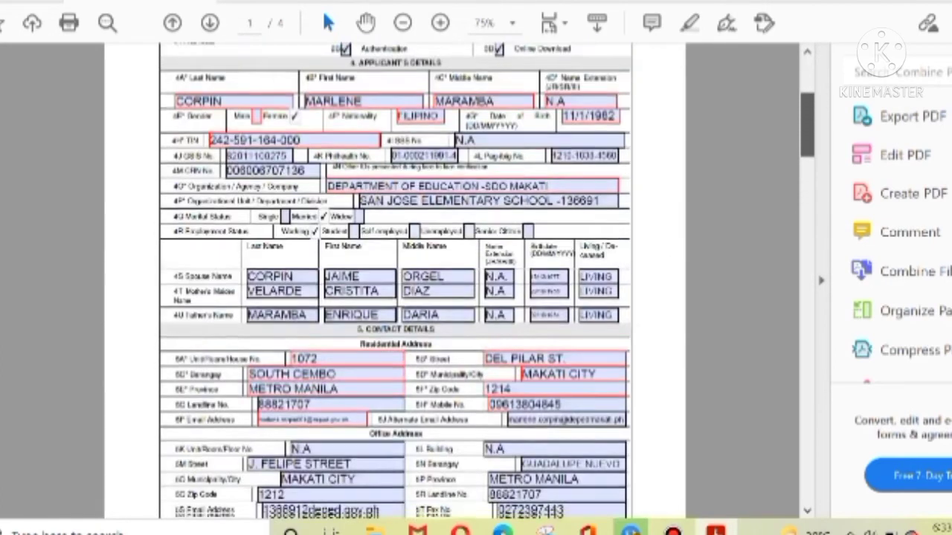
pyautogui.scroll(-15, 394, 283)
pyautogui.scroll(-20, 394, 283)
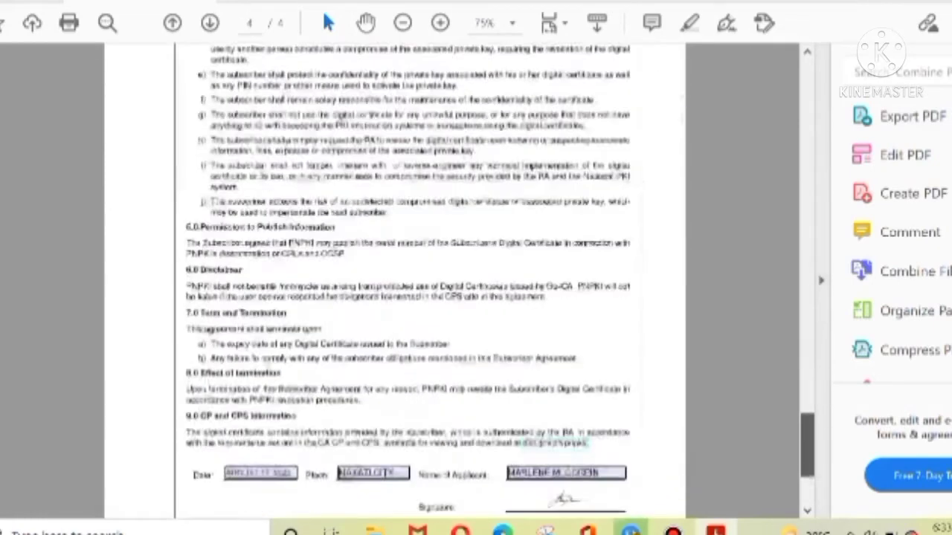
pyautogui.scroll(20, 394, 283)
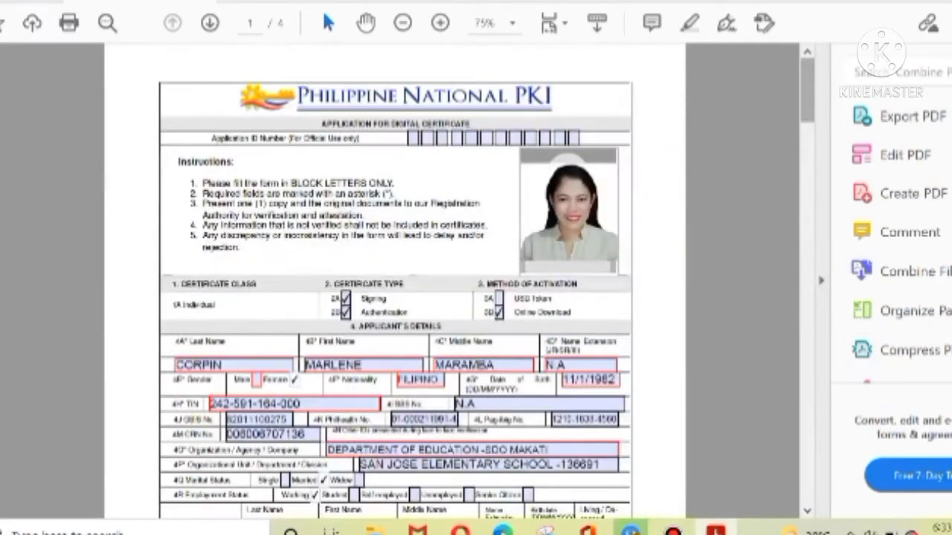
# Save the completed application form as a PDF on the Desktop, keeping the proposed file name
pyautogui.hotkey('alt', 'f')
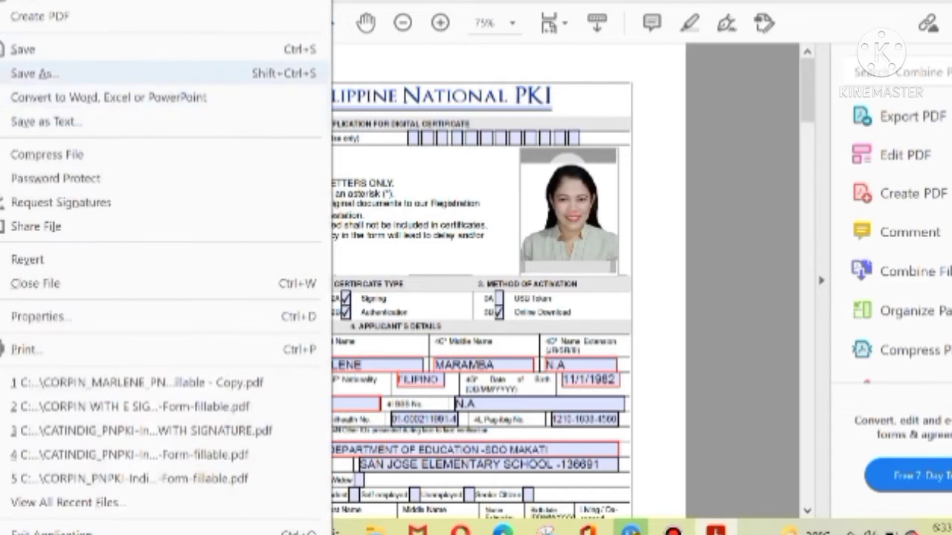
pyautogui.click(33, 72)
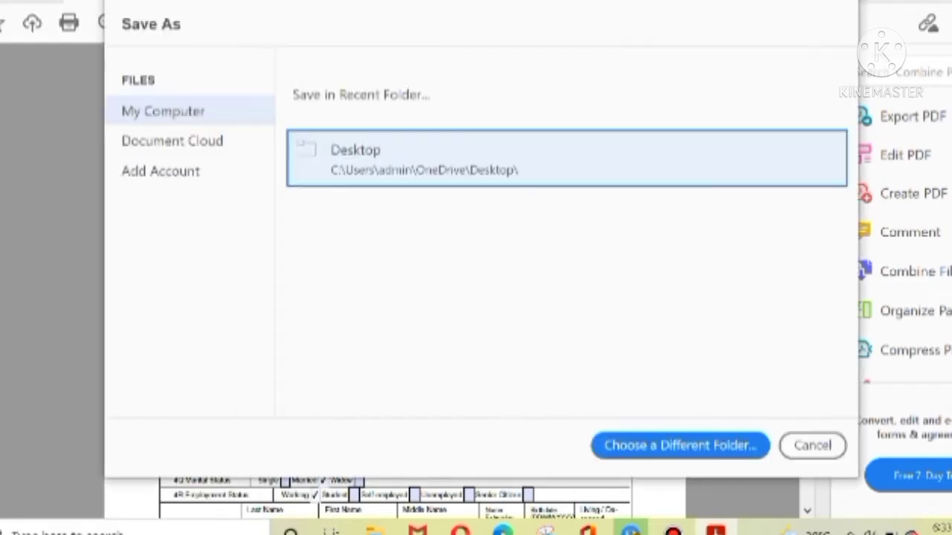
pyautogui.press('Return')
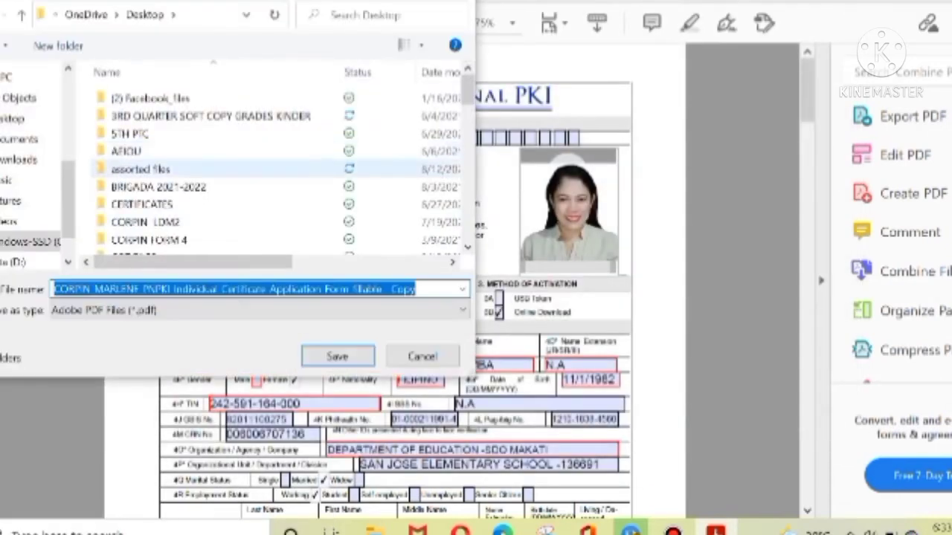
pyautogui.click(22, 118)
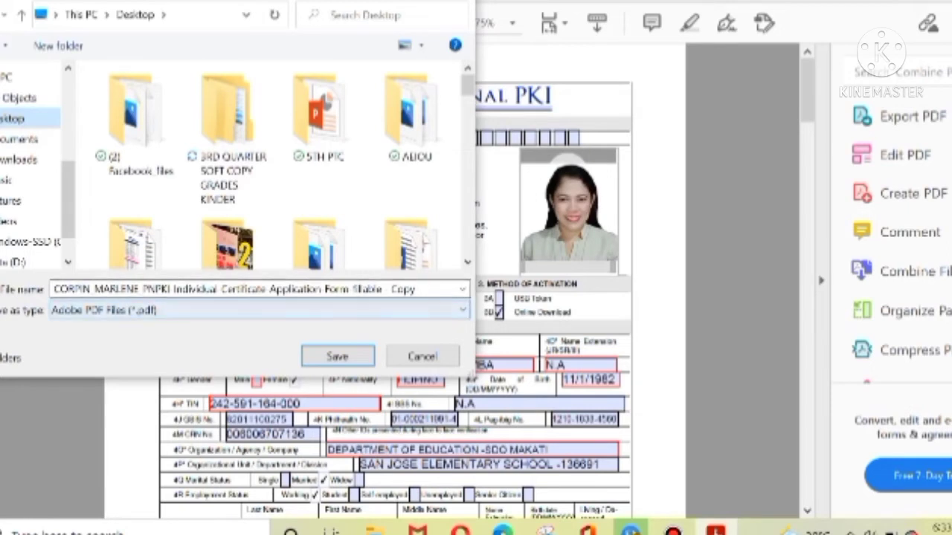
pyautogui.press('Return')
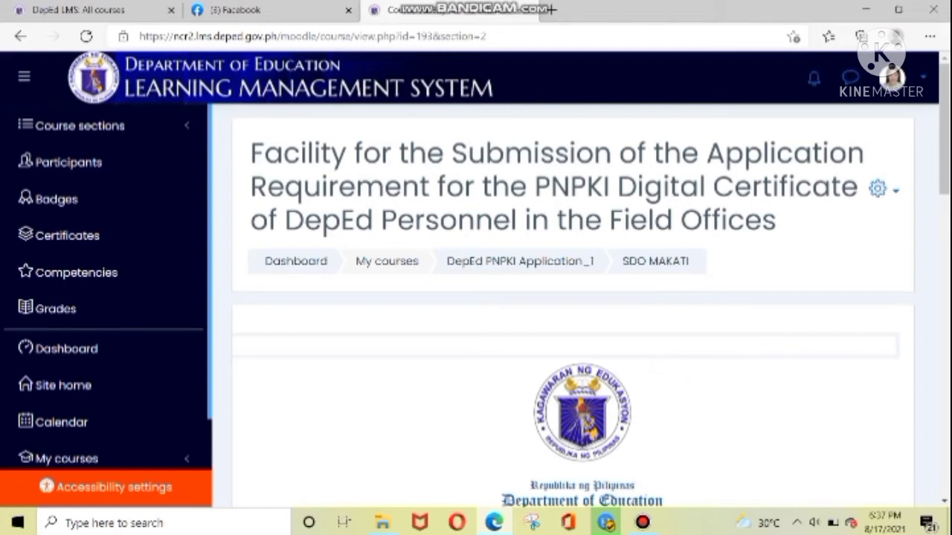
# In Edge, open the PNPKI Questionnaire from the course's SDO MAKATI activities and check the Application Details answers, questions 1 to 8
pyautogui.scroll(-10, 573, 305)
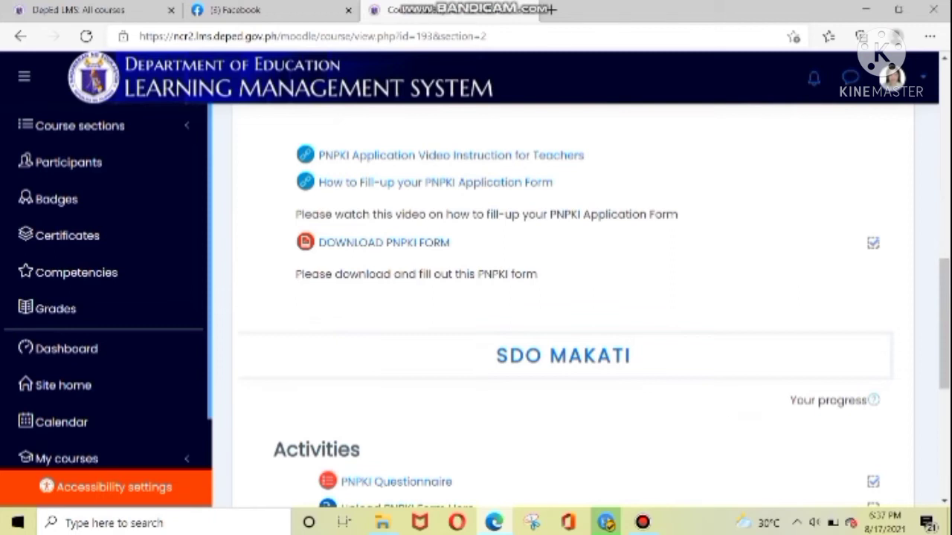
pyautogui.scroll(-2, 573, 305)
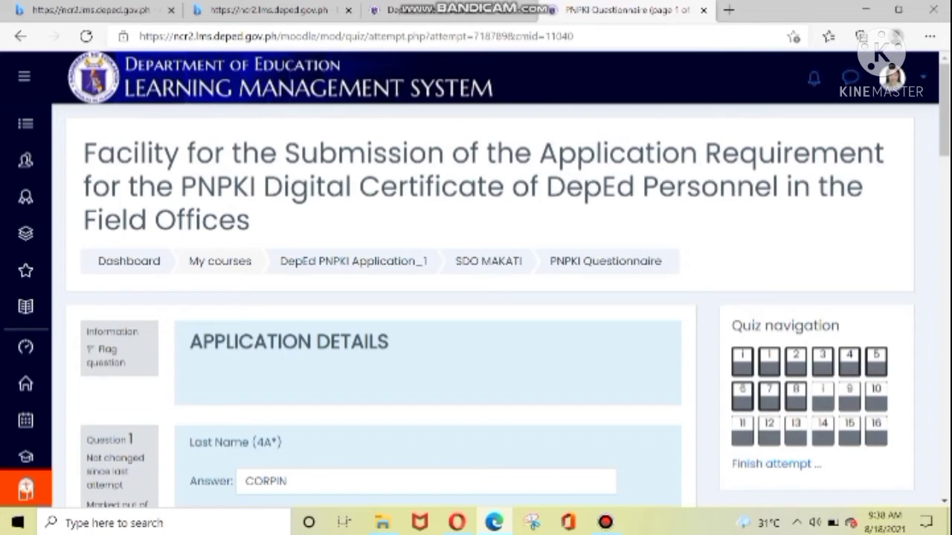
pyautogui.scroll(-3, 490, 298)
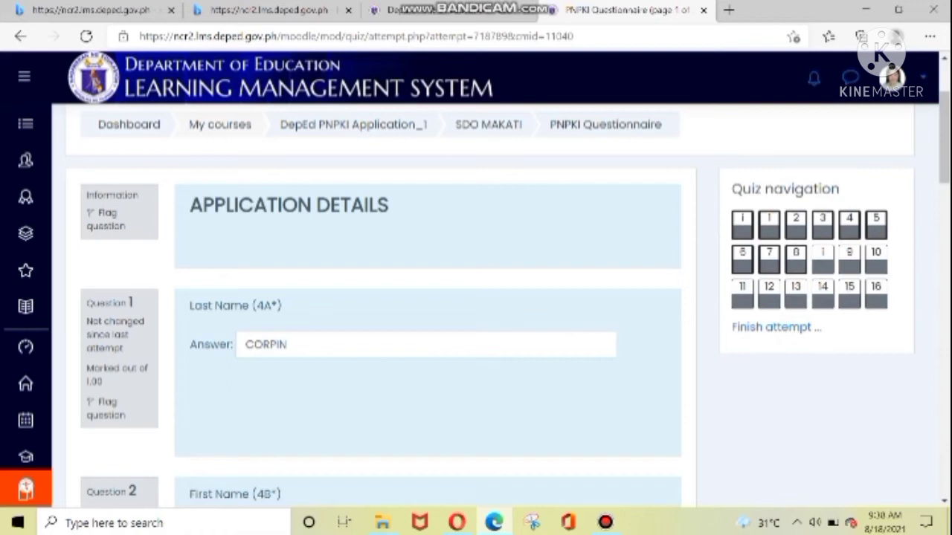
pyautogui.scroll(-5, 476, 298)
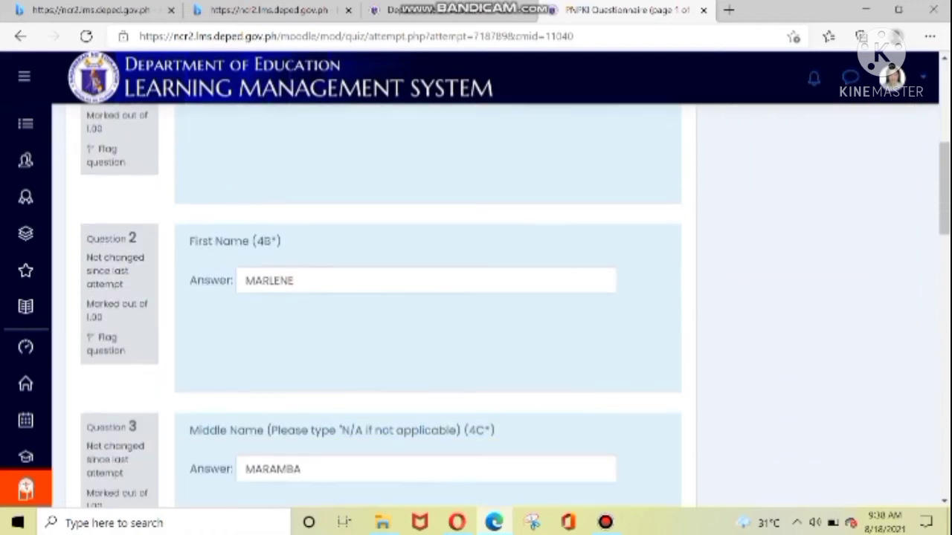
pyautogui.scroll(-2, 427, 298)
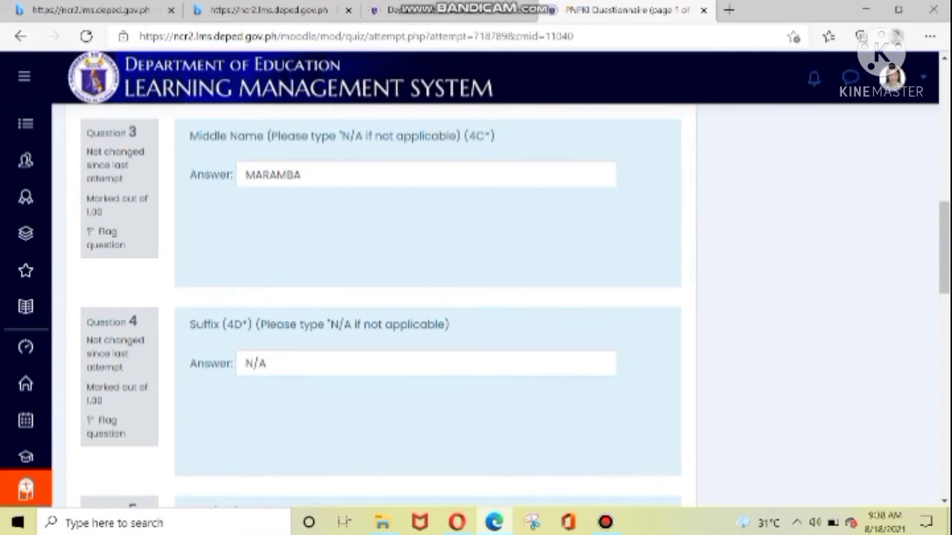
pyautogui.scroll(-5, 427, 297)
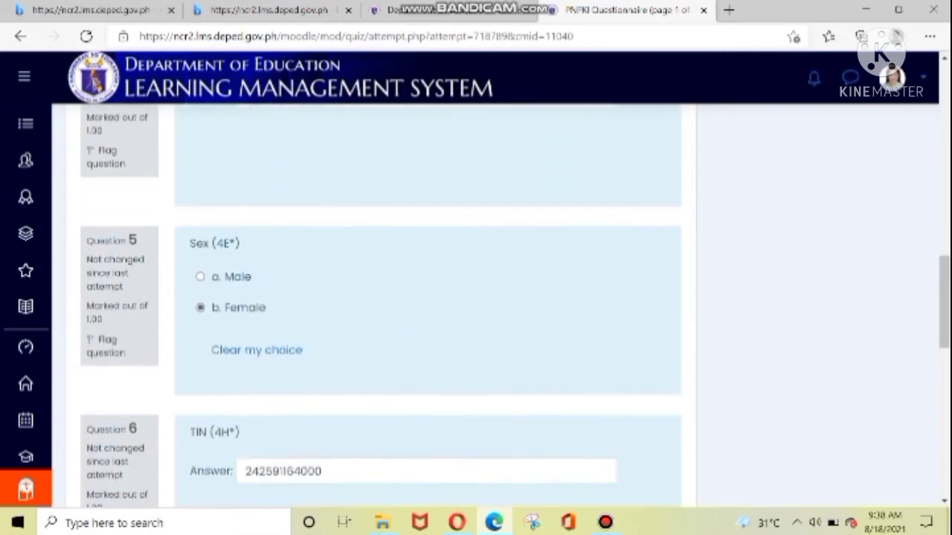
pyautogui.scroll(-3, 476, 305)
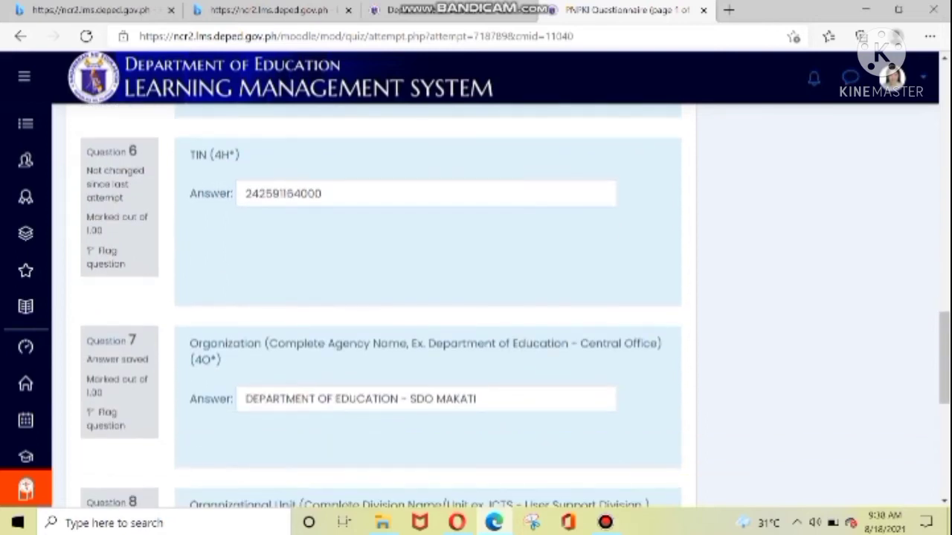
pyautogui.scroll(-3, 428, 298)
pyautogui.scroll(1, 427, 297)
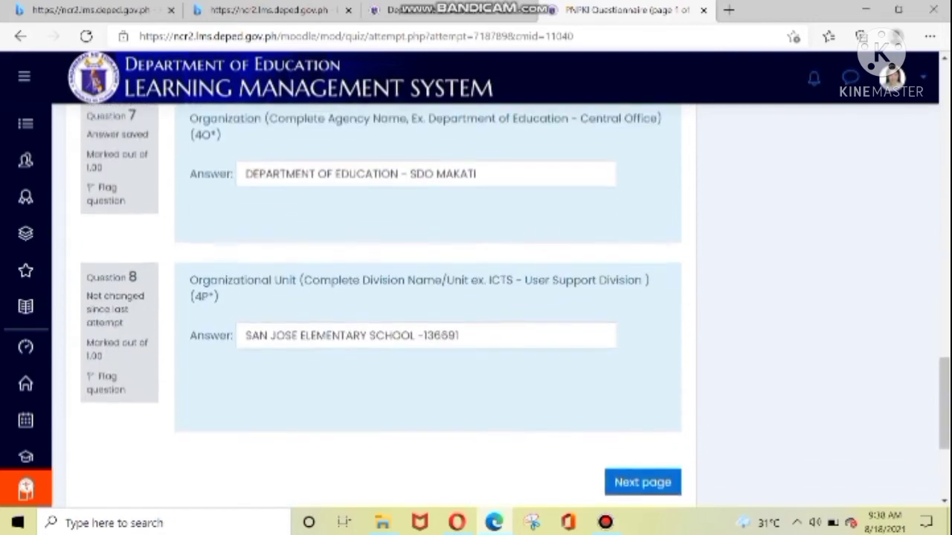
pyautogui.scroll(-1, 428, 297)
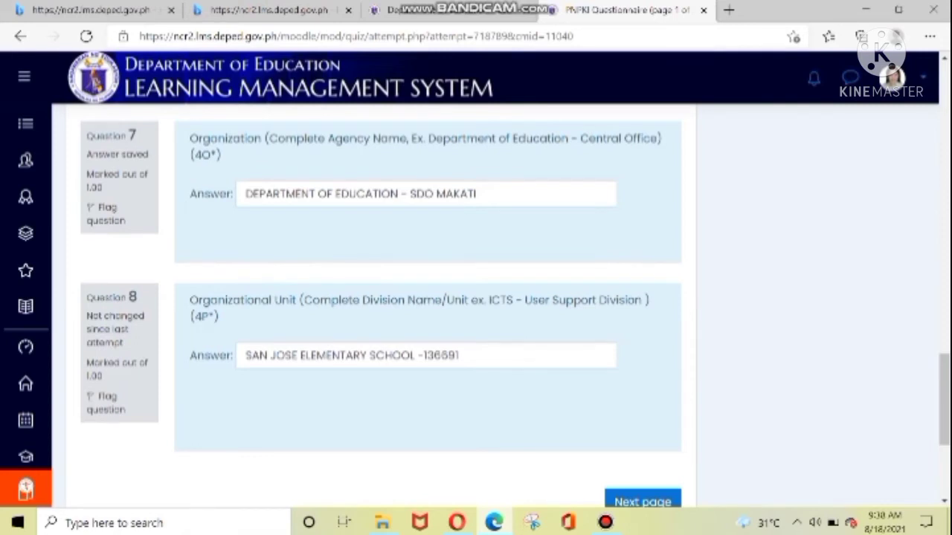
# Go to the questionnaire's second page and check the residential address and contact answers, questions 9 to 16
pyautogui.scroll(-2, 476, 305)
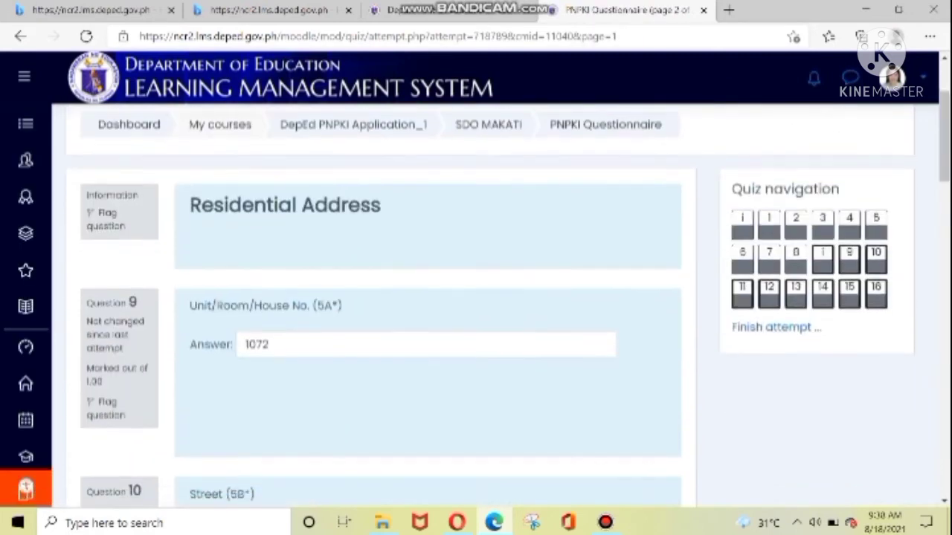
pyautogui.scroll(-10, 428, 305)
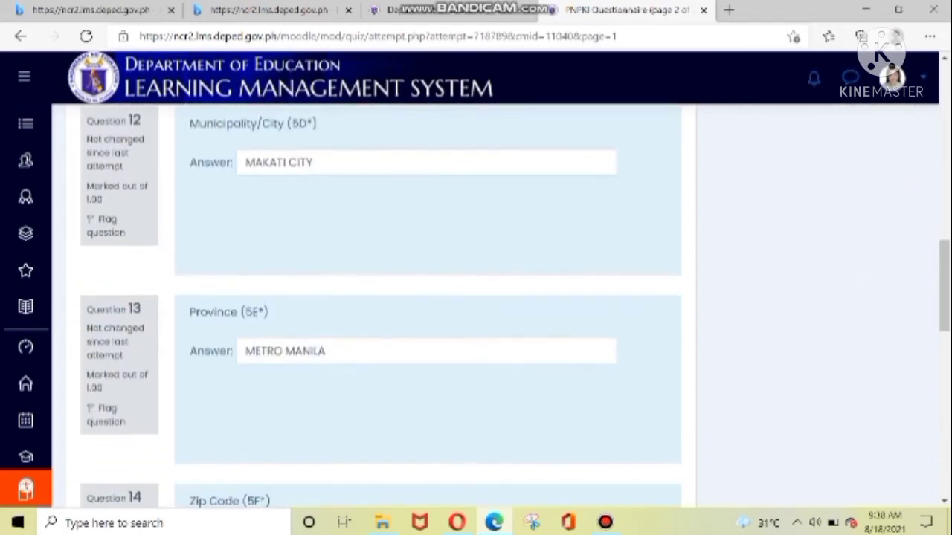
pyautogui.scroll(-6, 427, 305)
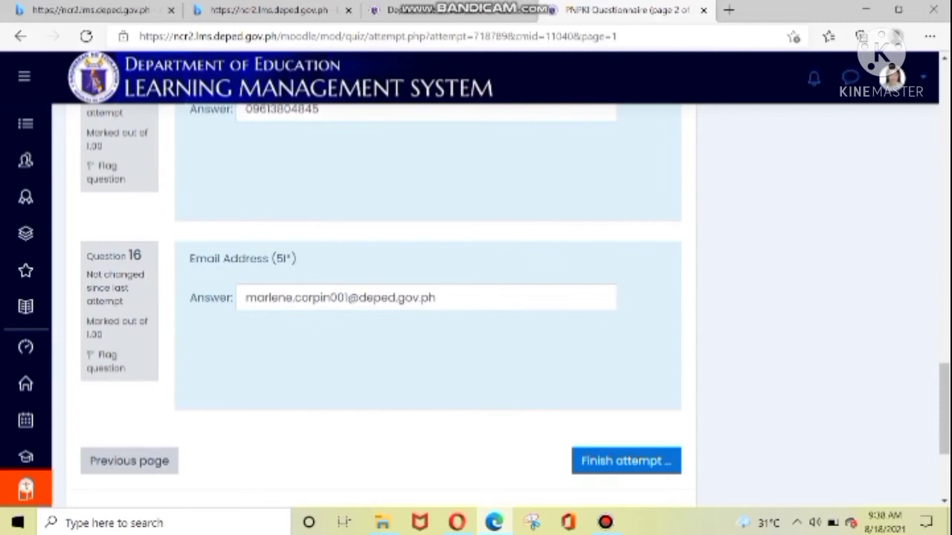
# Finish the questionnaire attempt and submit all answers, confirming the submission
pyautogui.click(626, 461)
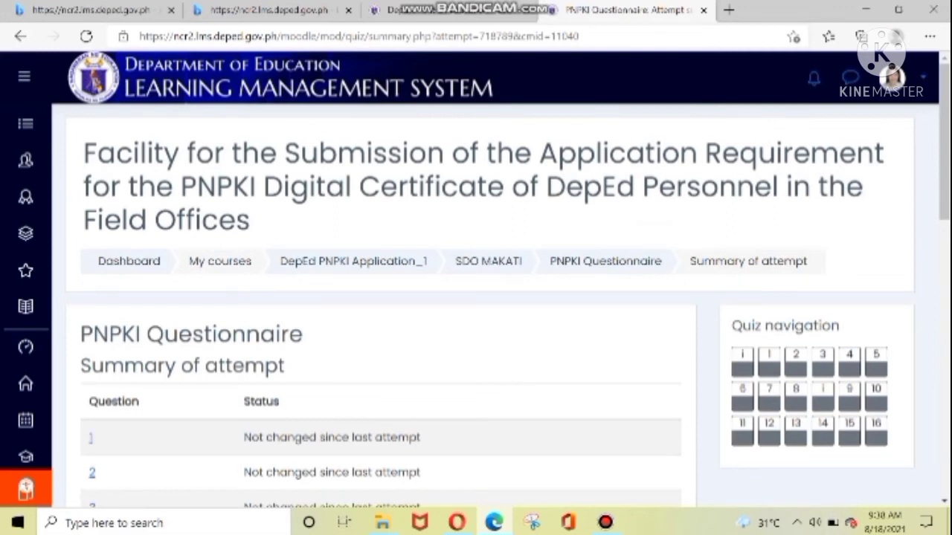
pyautogui.scroll(-10, 476, 305)
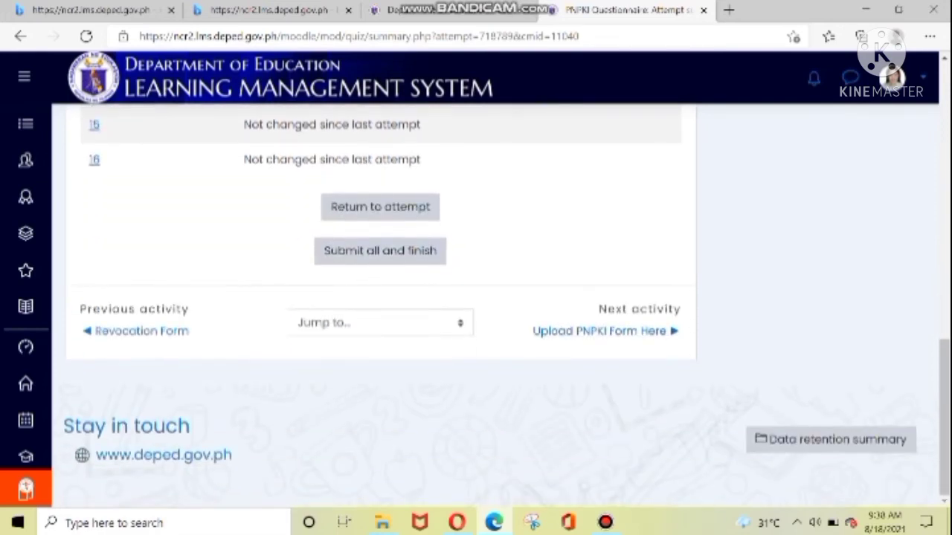
pyautogui.click(380, 251)
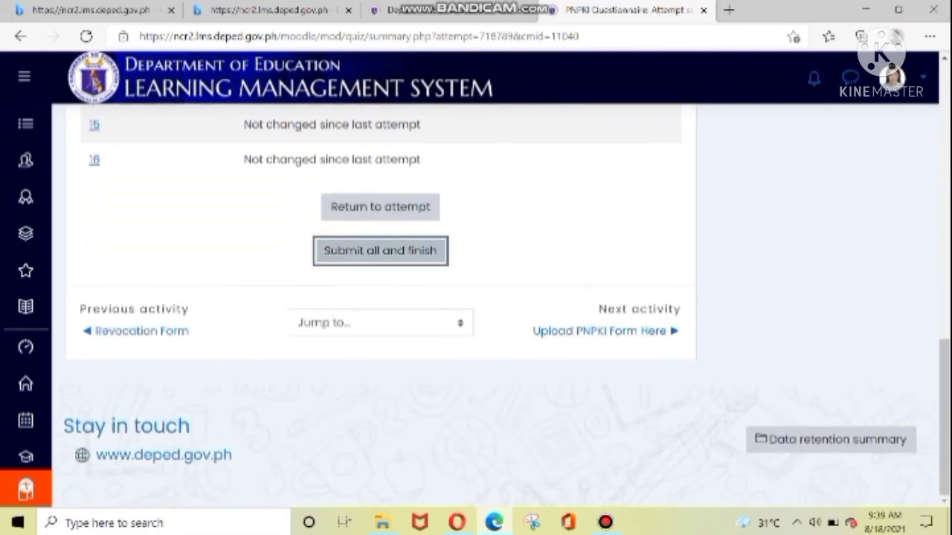
pyautogui.click(441, 380)
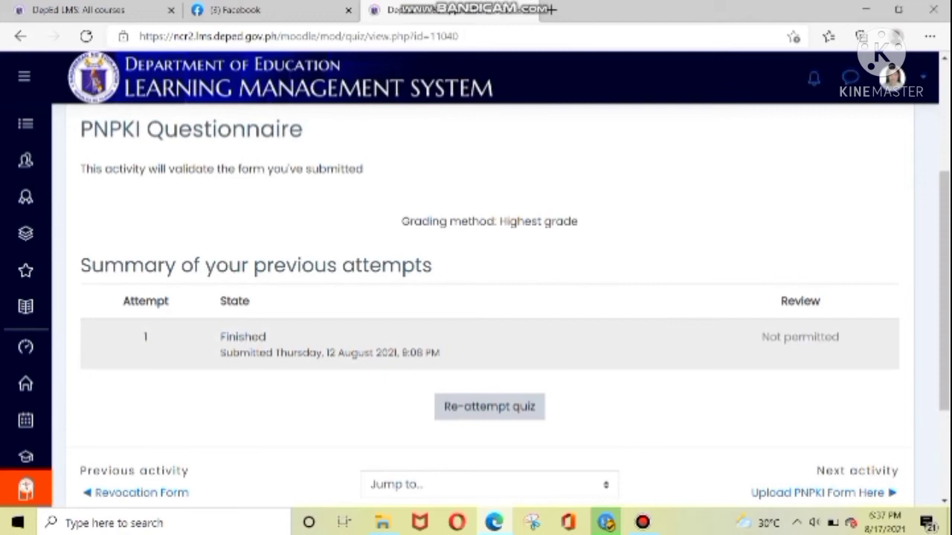
# Open the Upload PNPKI Form Here activity for editing the submission and find its file submissions area
pyautogui.scroll(-2, 489, 298)
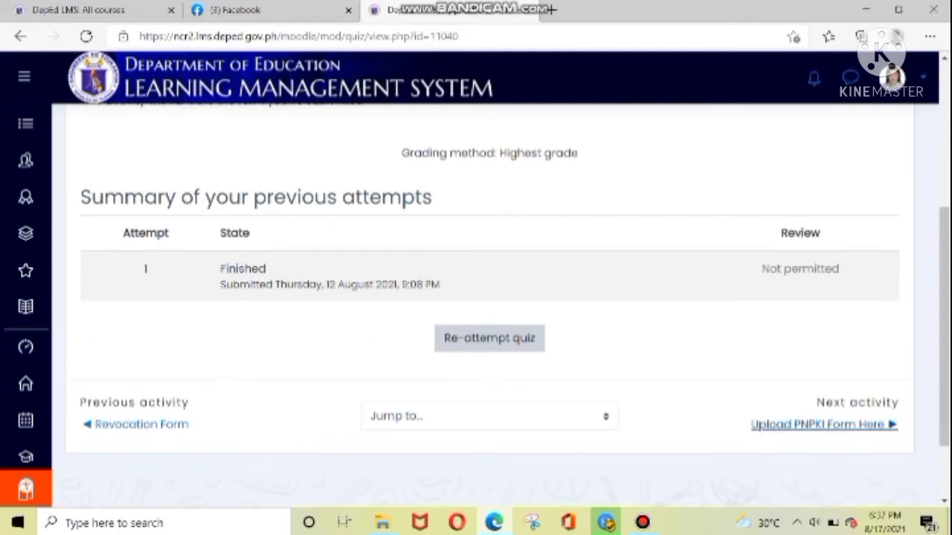
pyautogui.click(840, 426)
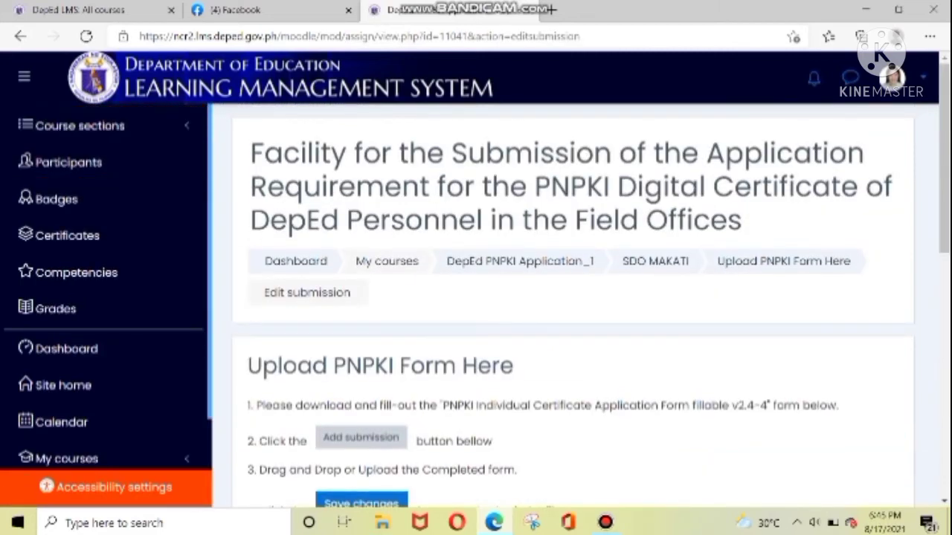
pyautogui.scroll(-2, 572, 298)
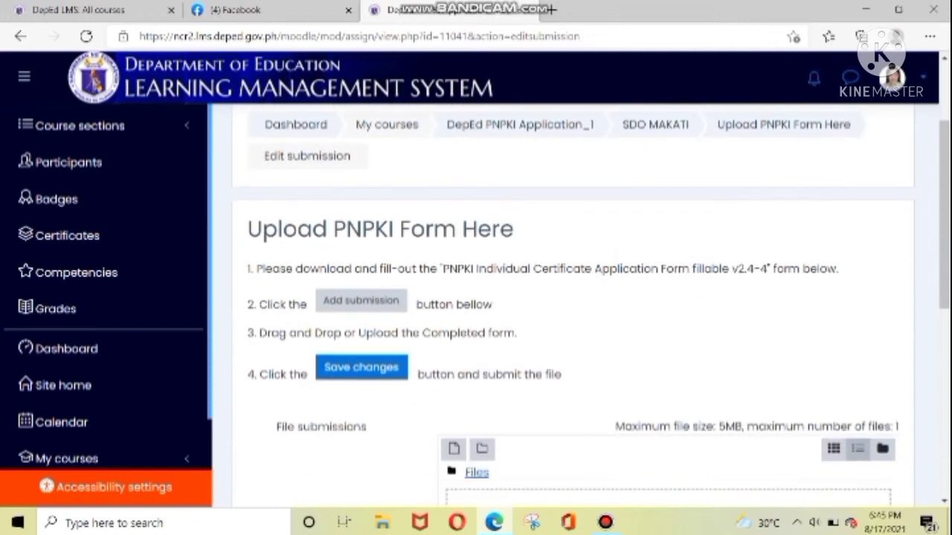
pyautogui.scroll(-2, 572, 297)
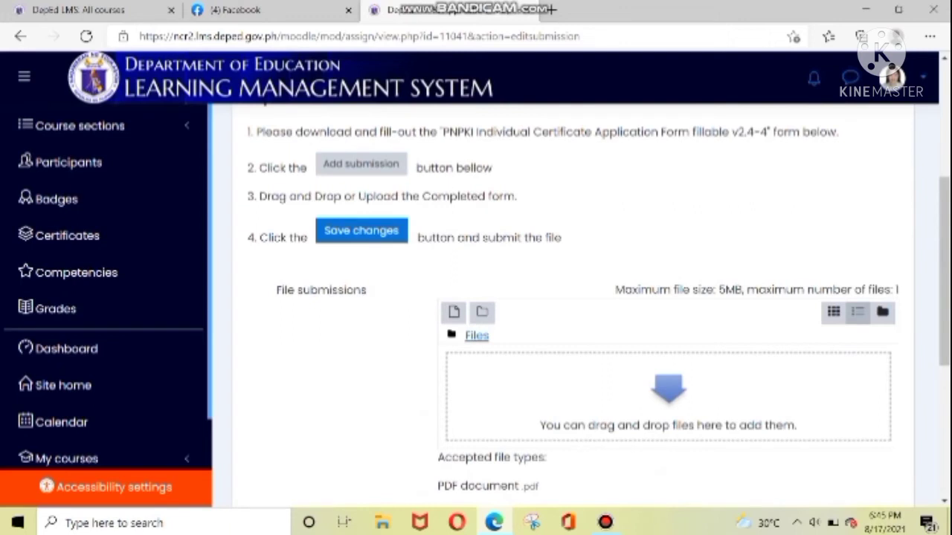
pyautogui.scroll(-3, 573, 298)
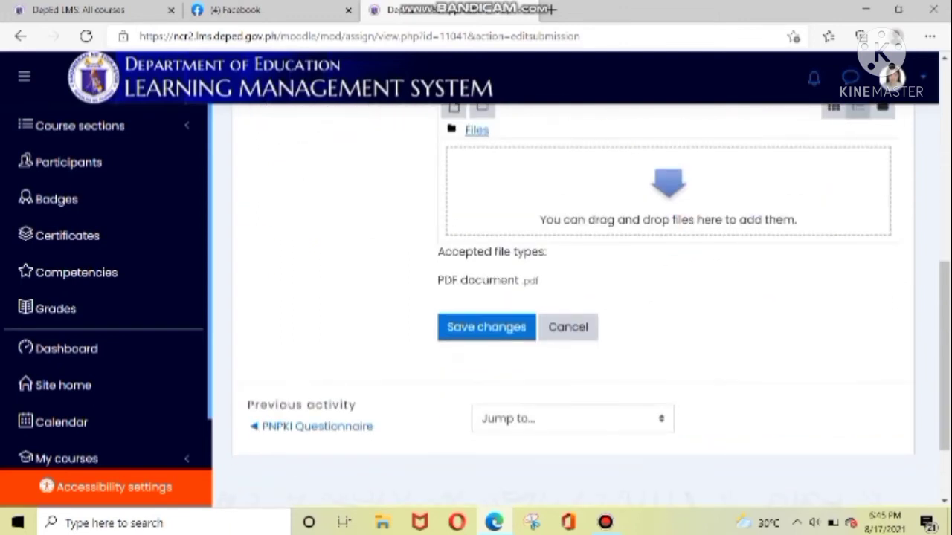
pyautogui.scroll(2, 572, 297)
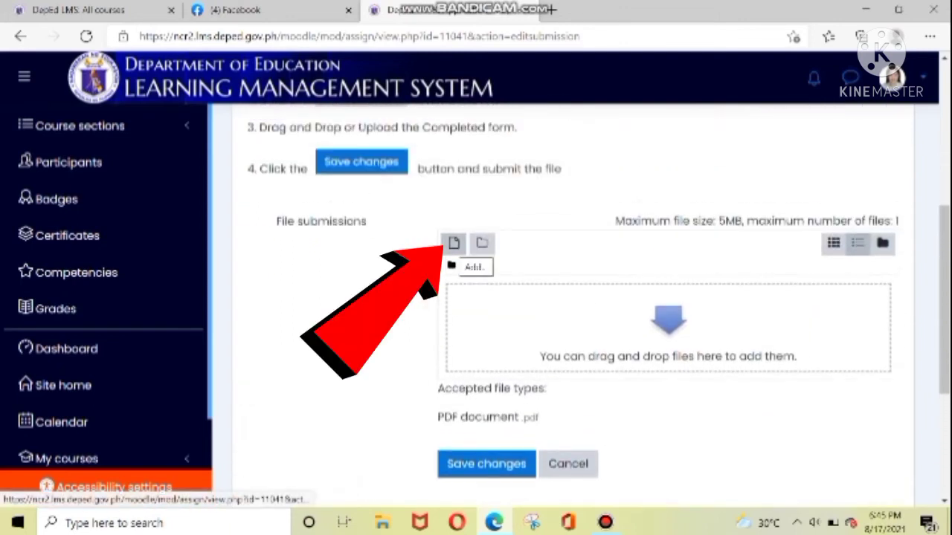
# Upload the applicant's completed PNPKI Individual Certificate Application Form PDF from the Desktop to the file submissions
pyautogui.click(453, 243)
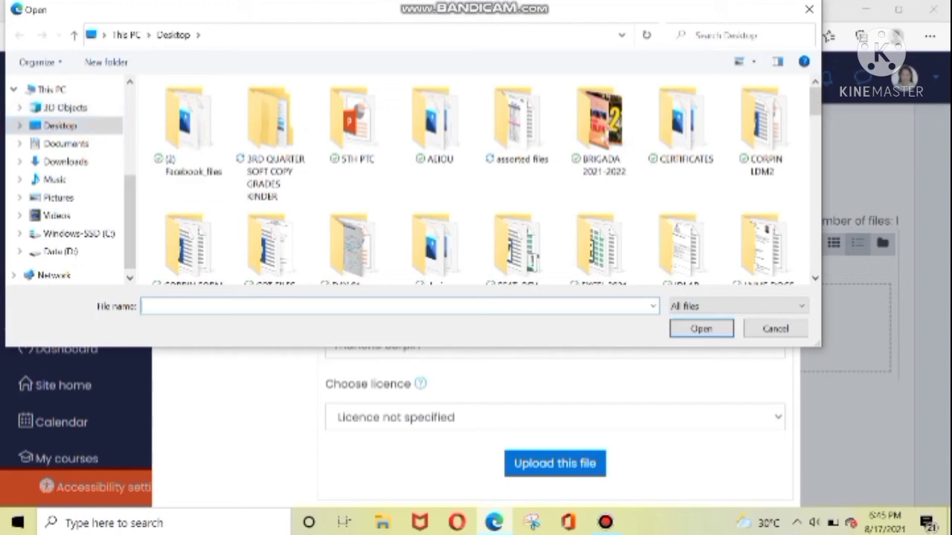
pyautogui.write('cORPIN')
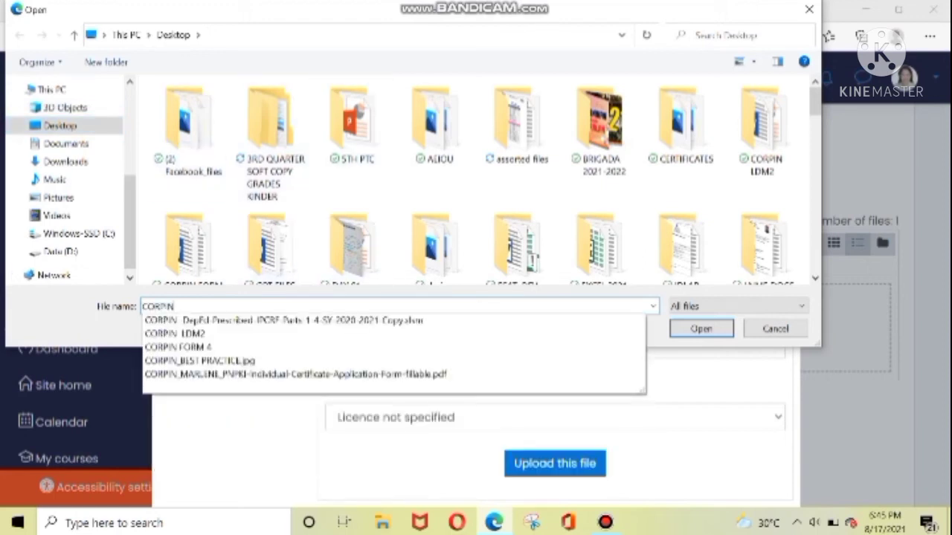
pyautogui.press('Return')
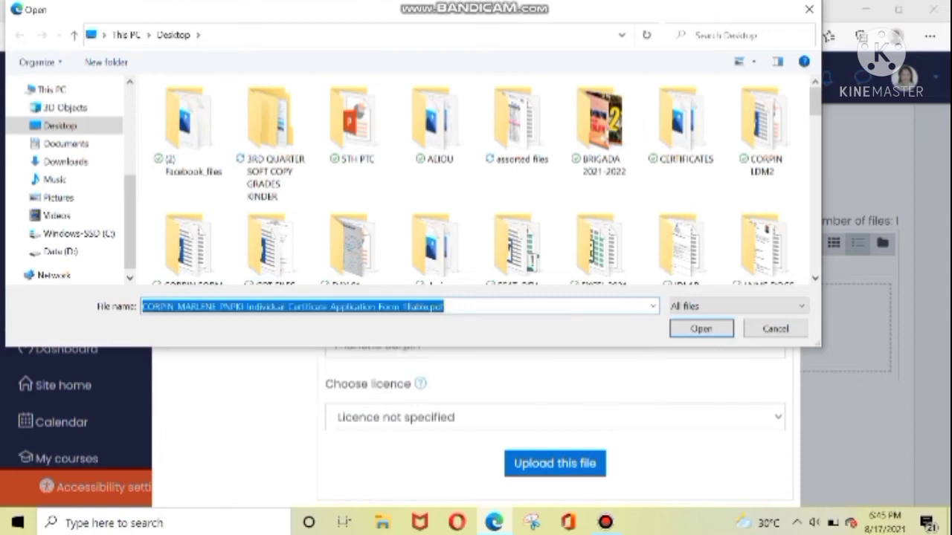
pyautogui.press('Return')
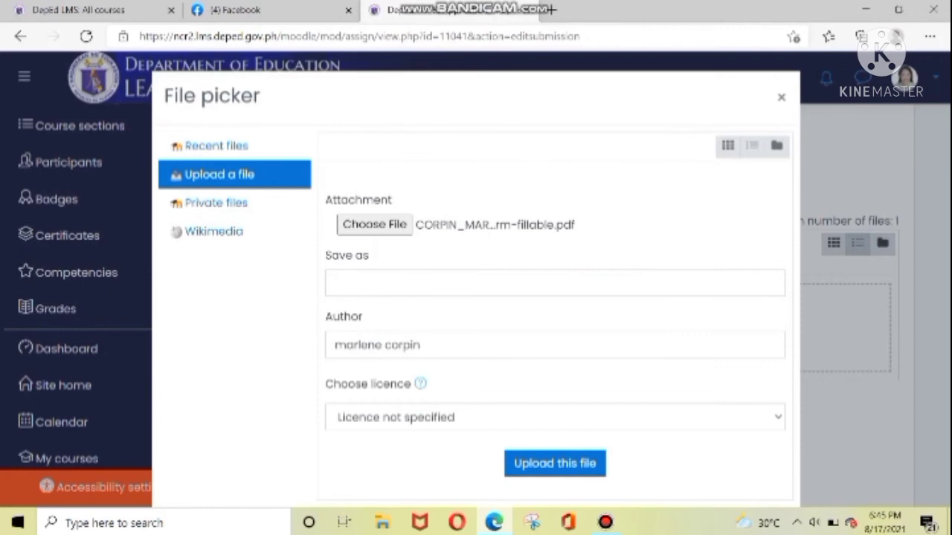
pyautogui.click(555, 463)
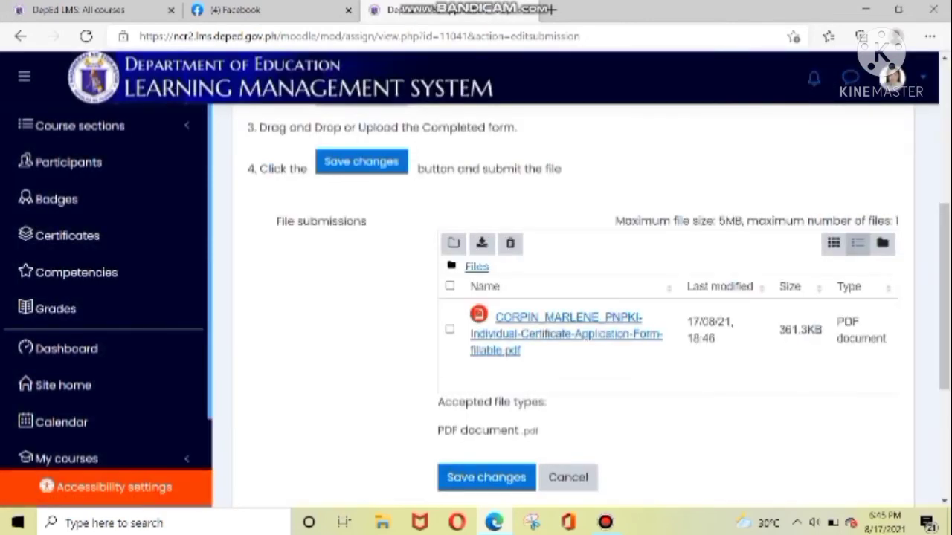
# Save the changes to the submission and check its submission status and attached file
pyautogui.scroll(-1, 572, 313)
pyautogui.click(486, 409)
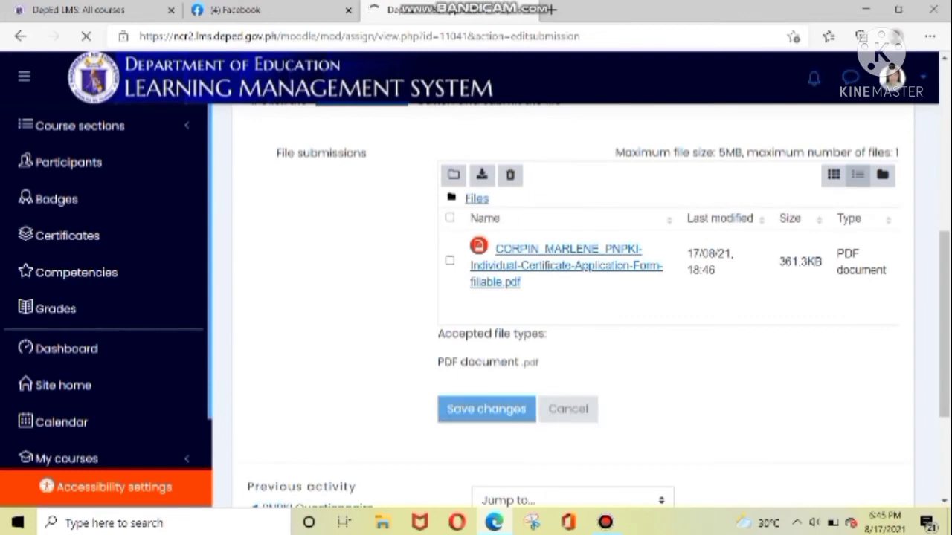
pyautogui.scroll(-3, 573, 304)
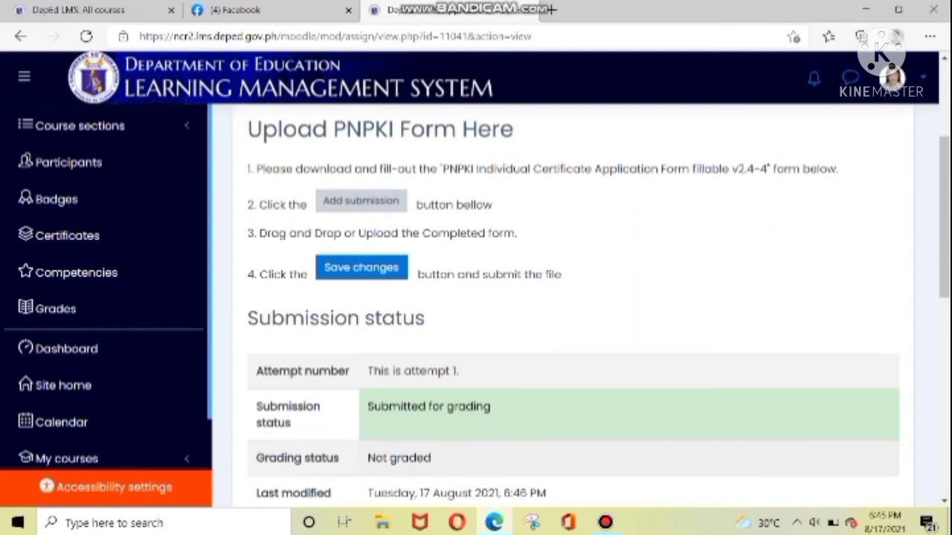
pyautogui.scroll(-4, 573, 305)
pyautogui.scroll(3, 572, 304)
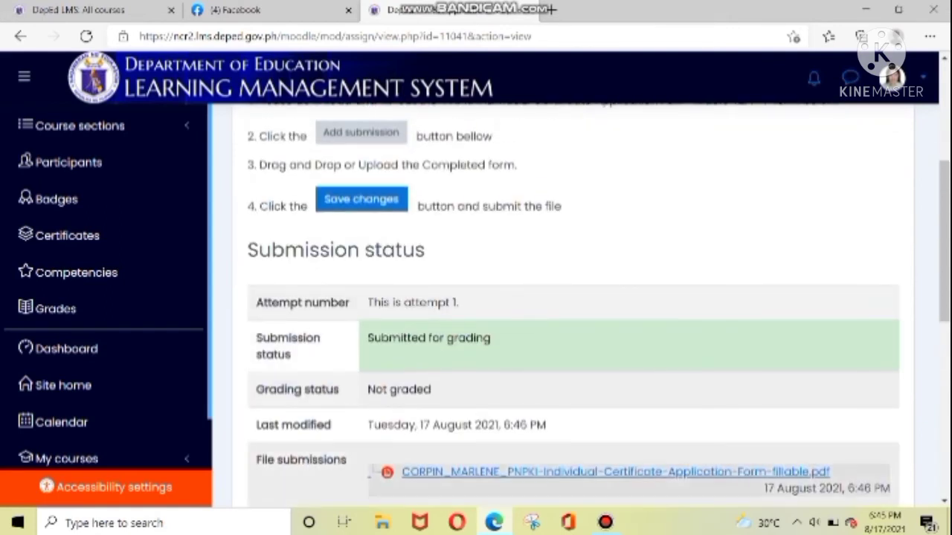
# Open the SDO MAKATI section from the PNPKI course page and check its activity completion marks and the Certificate of Completion's availability
pyautogui.scroll(-4, 572, 305)
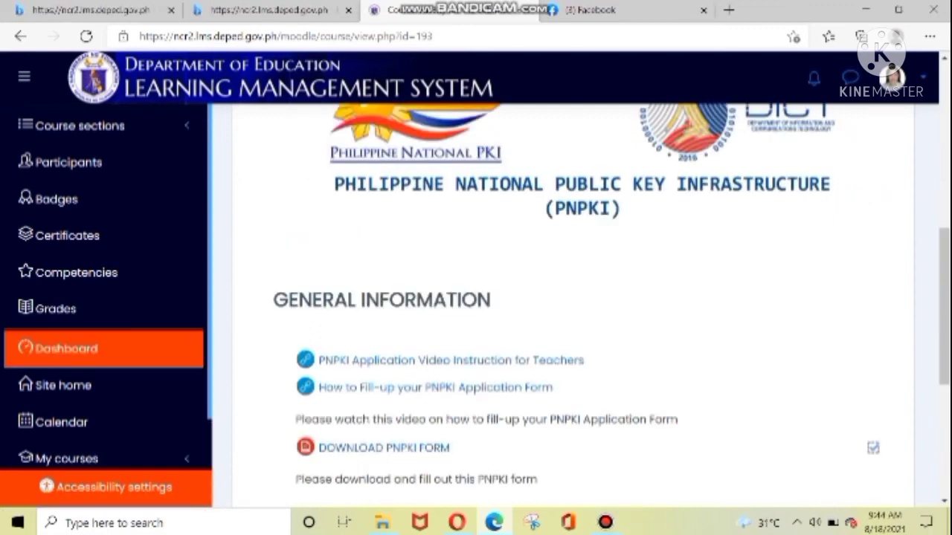
pyautogui.scroll(-3, 573, 297)
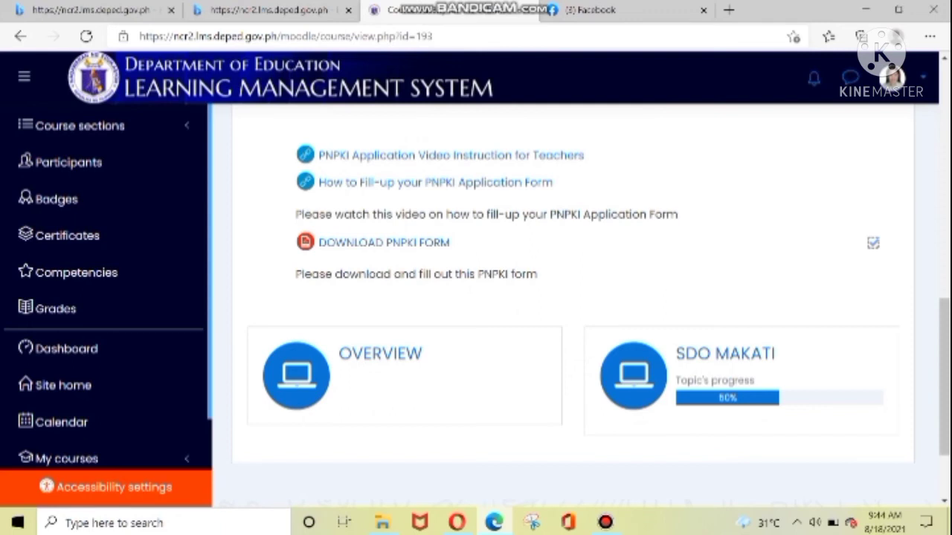
pyautogui.scroll(-2, 572, 297)
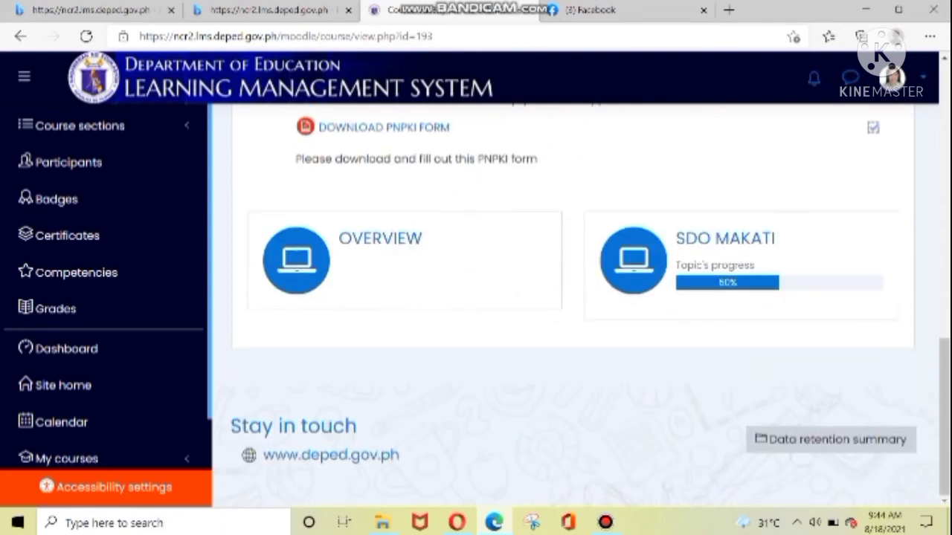
pyautogui.click(380, 238)
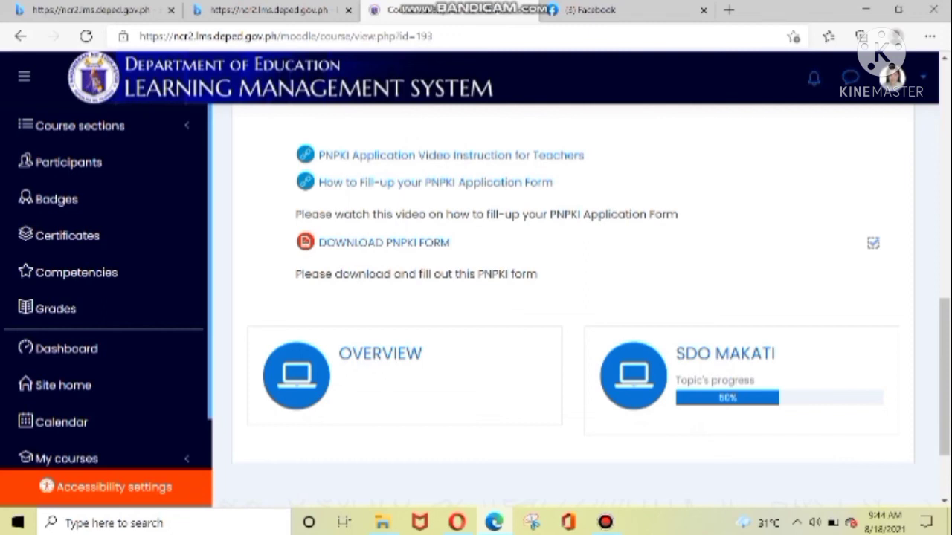
pyautogui.scroll(-2, 572, 297)
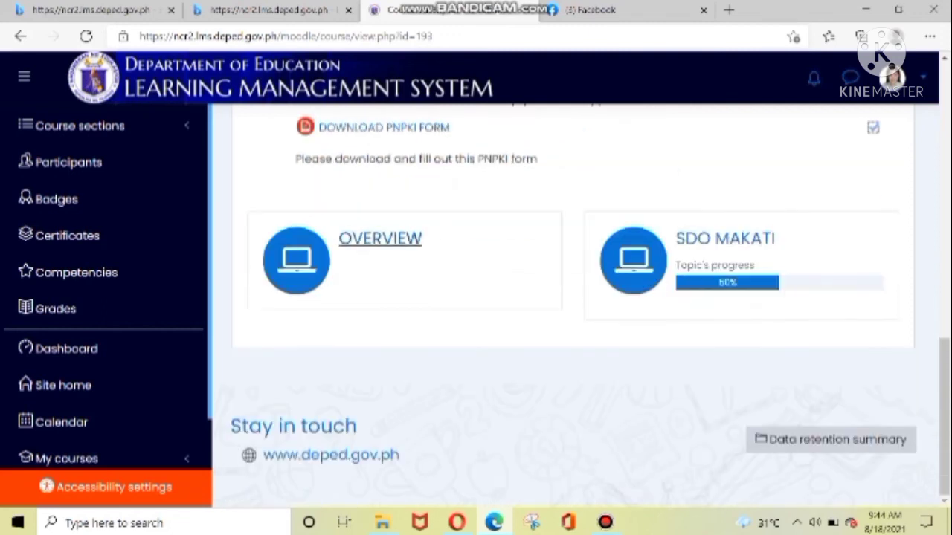
pyautogui.click(380, 238)
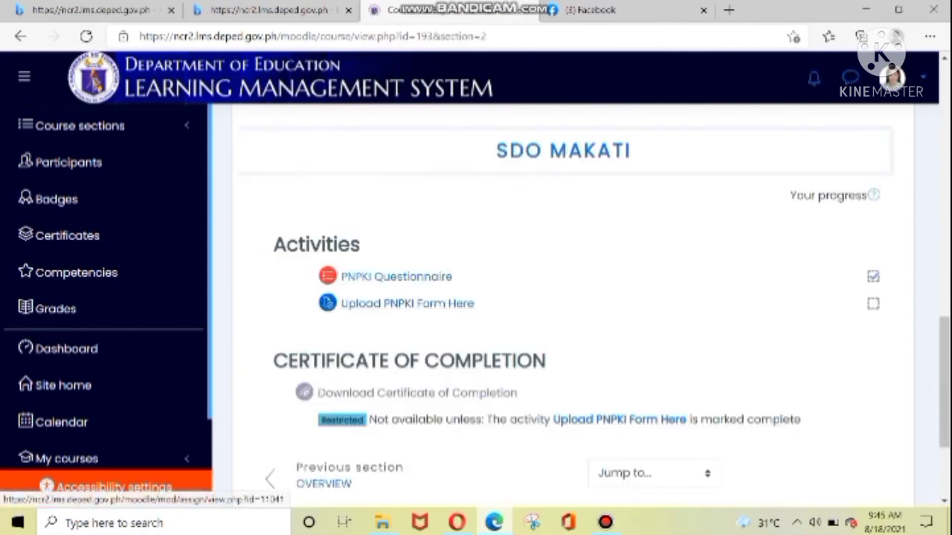
pyautogui.scroll(-2, 572, 297)
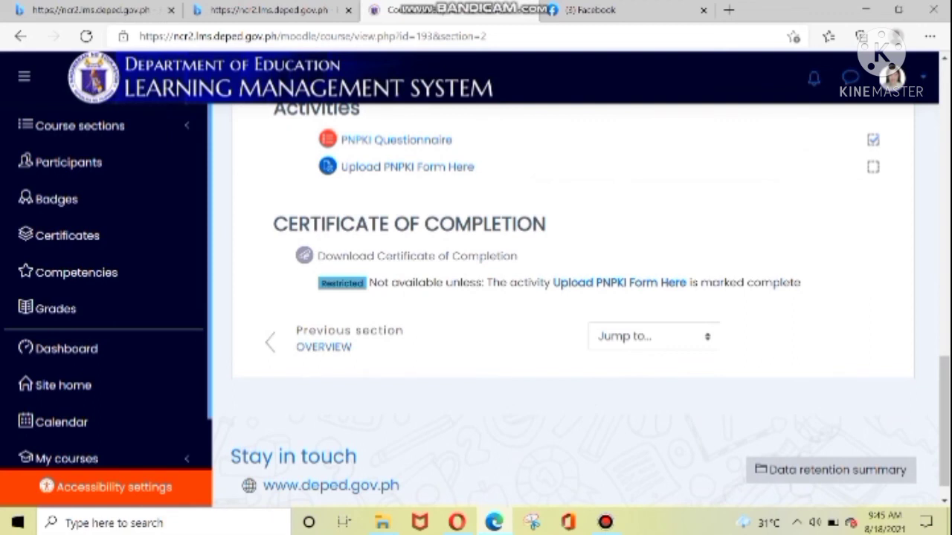
pyautogui.scroll(-1, 573, 298)
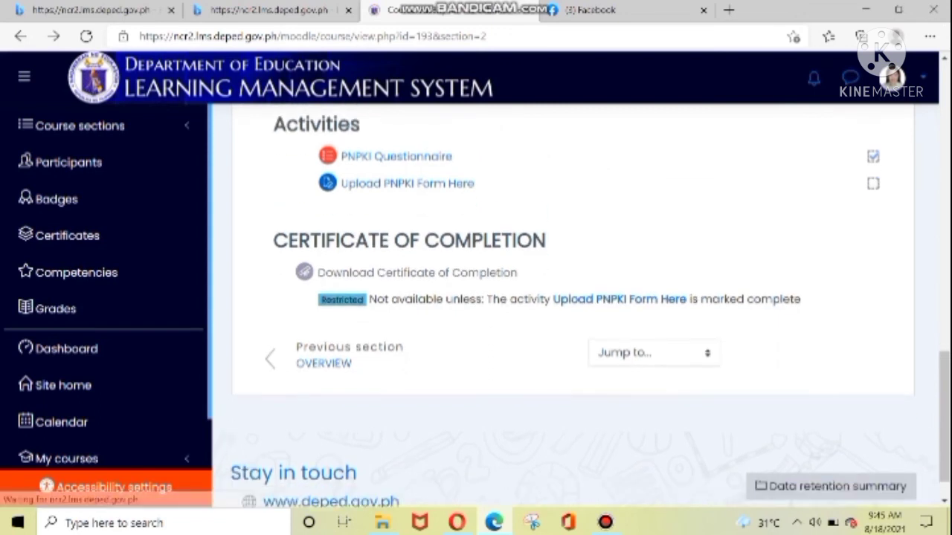